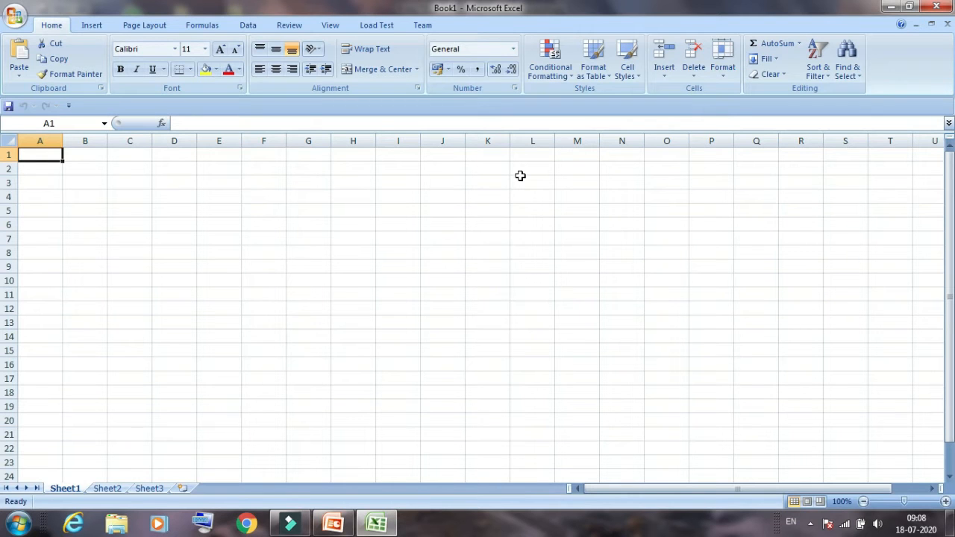
Enter the numbers 67, 87, 98, 45 and 97 across row 6 in cells F6 to J6
{"action": "key", "text": "Down"}
{"action": "key", "text": "Down"}
{"action": "key", "text": "Down"}
{"action": "key", "text": "Down"}
{"action": "key", "text": "Down"}
{"action": "key", "text": "Right"}
{"action": "key", "text": "Right"}
{"action": "key", "text": "Right"}
{"action": "key", "text": "Right"}
{"action": "key", "text": "Right"}
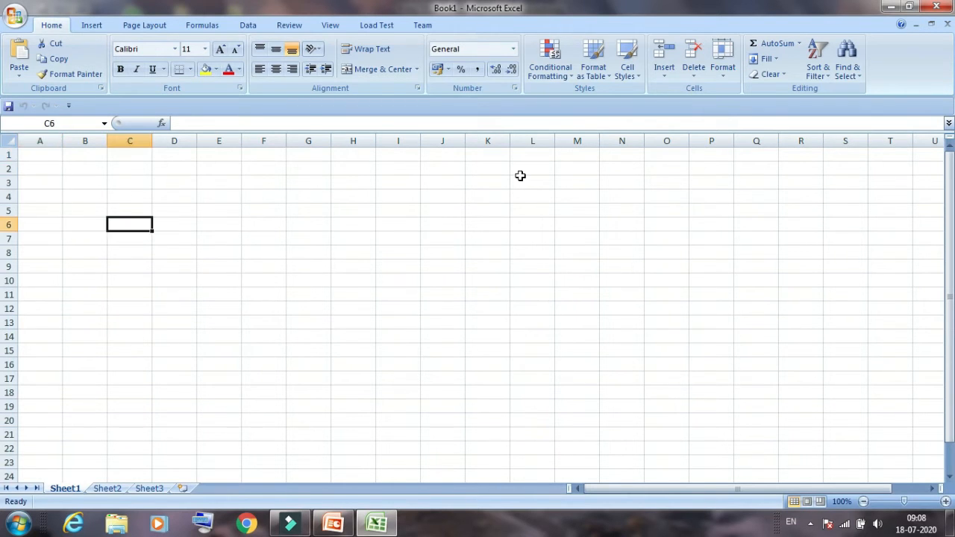
{"action": "type", "text": "67"}
{"action": "key", "text": "Tab"}
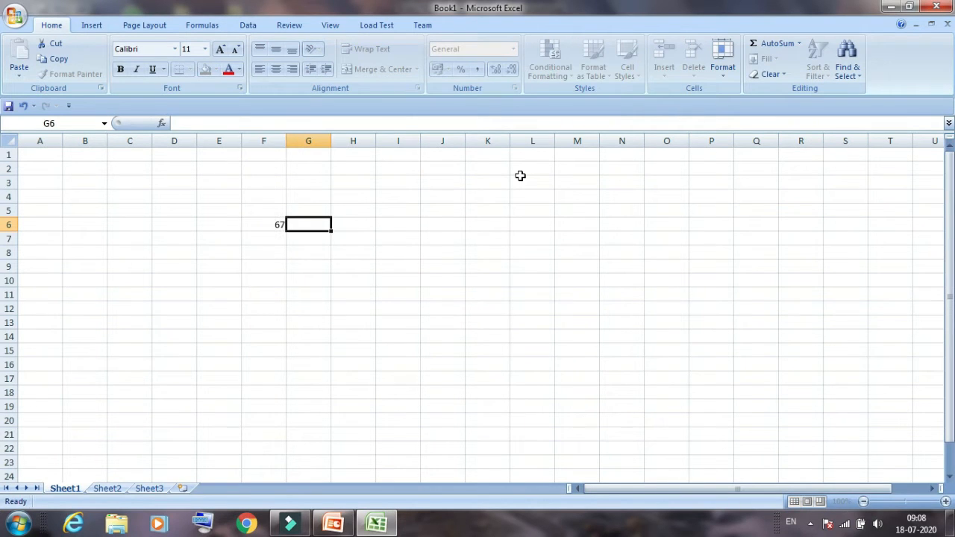
{"action": "type", "text": "87"}
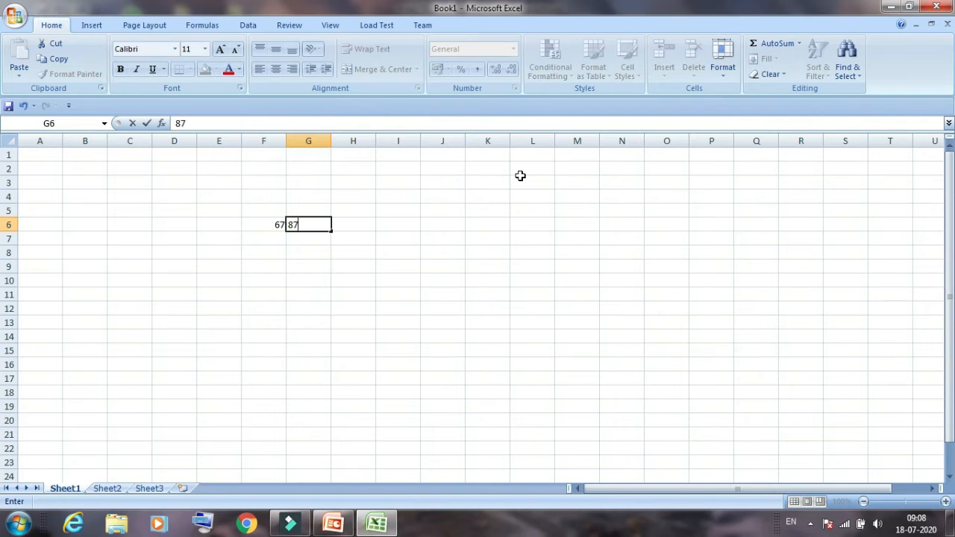
{"action": "key", "text": "Tab"}
{"action": "type", "text": "98"}
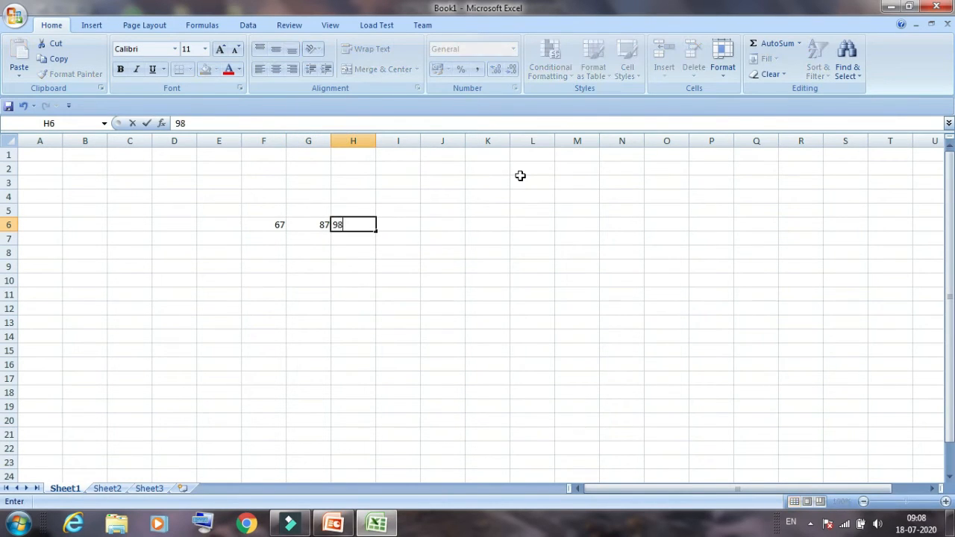
{"action": "key", "text": "Tab"}
{"action": "type", "text": "45"}
{"action": "key", "text": "Tab"}
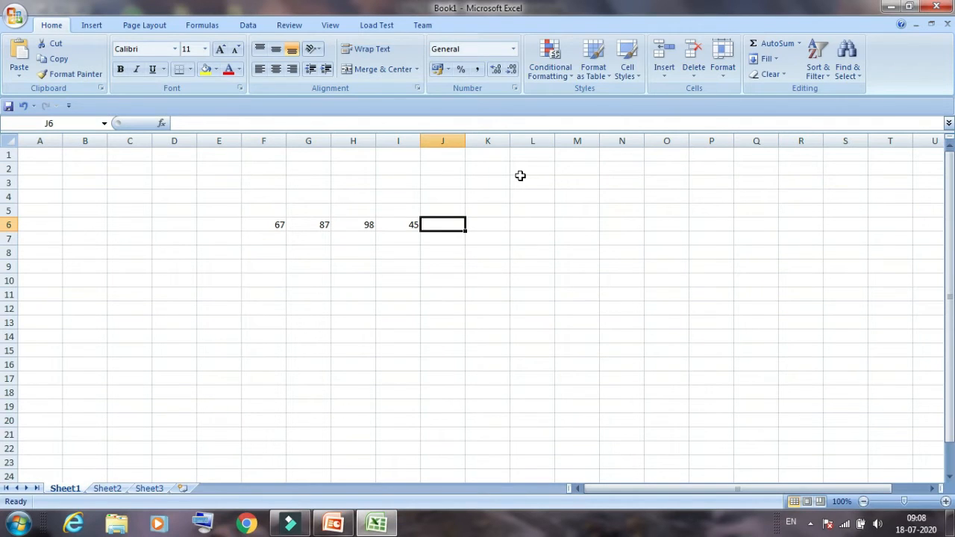
{"action": "type", "text": "97"}
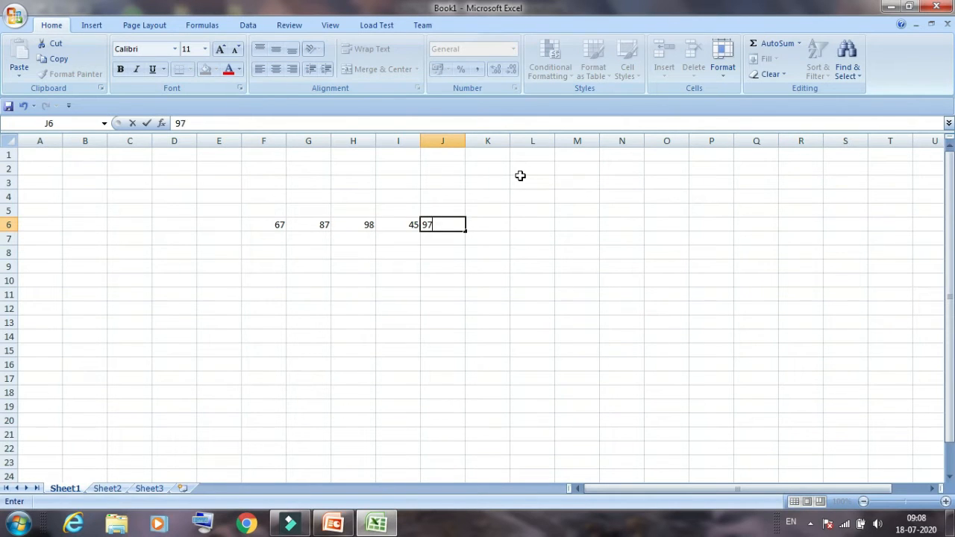
{"action": "left_click", "coordinate": [498, 224]}
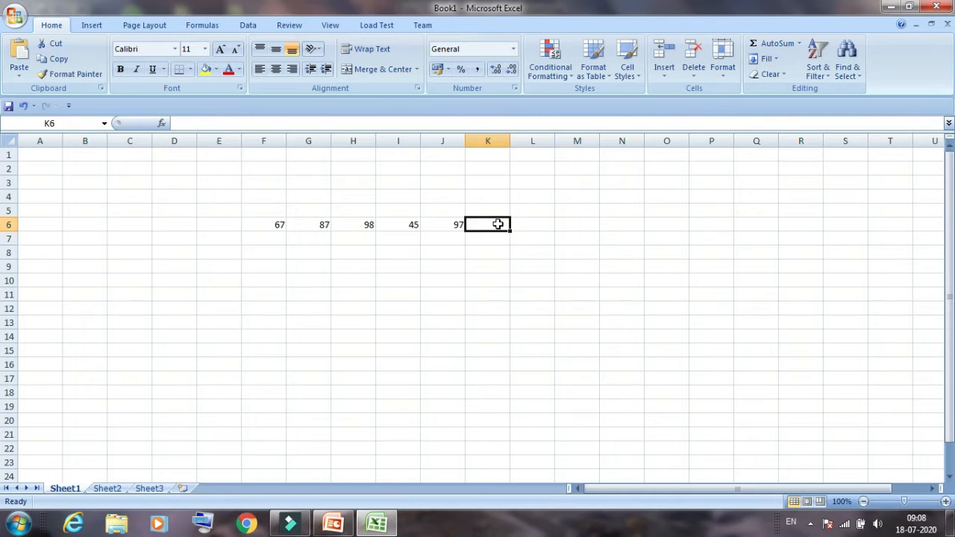
Check the column and cell address of the first and last numbers in row 6
{"action": "left_click", "coordinate": [527, 225]}
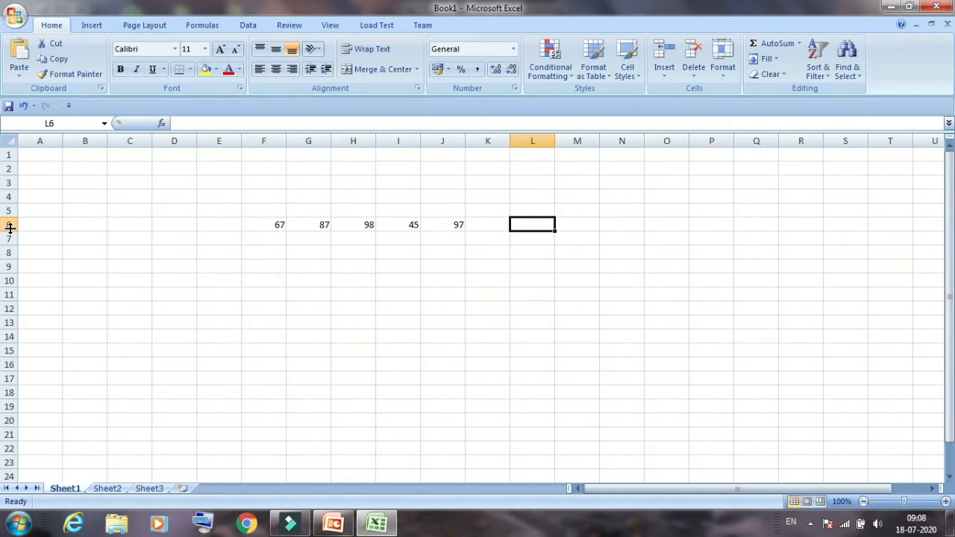
{"action": "left_click", "coordinate": [261, 140]}
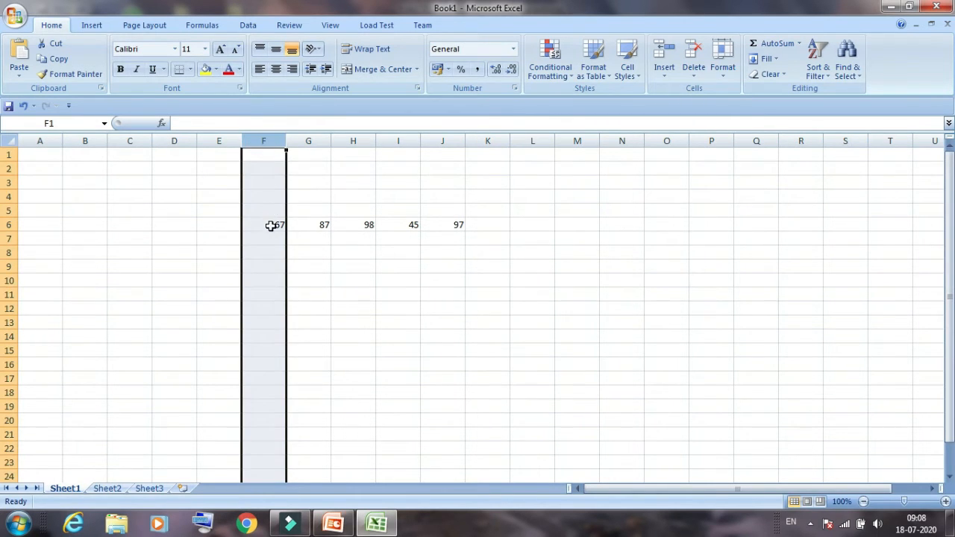
{"action": "left_click", "coordinate": [271, 226]}
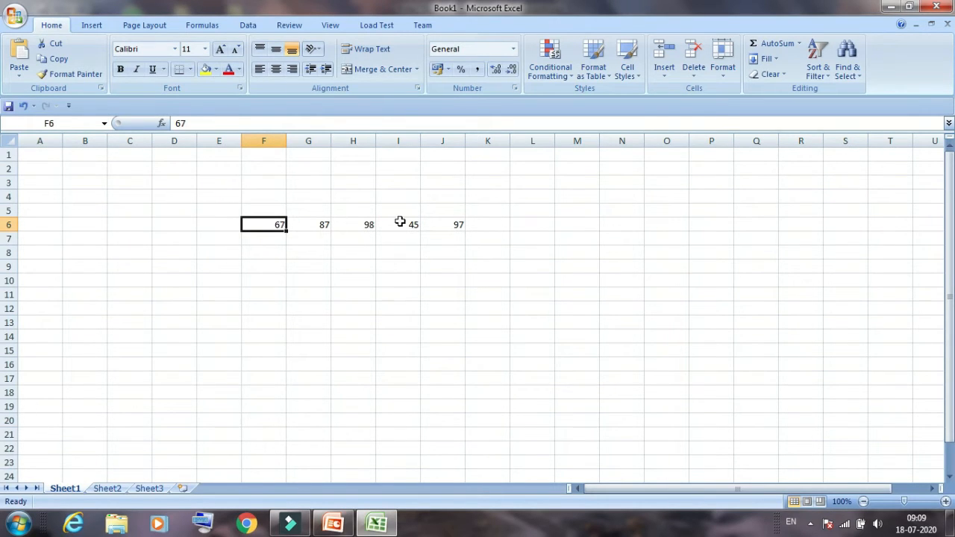
{"action": "left_click", "coordinate": [448, 137]}
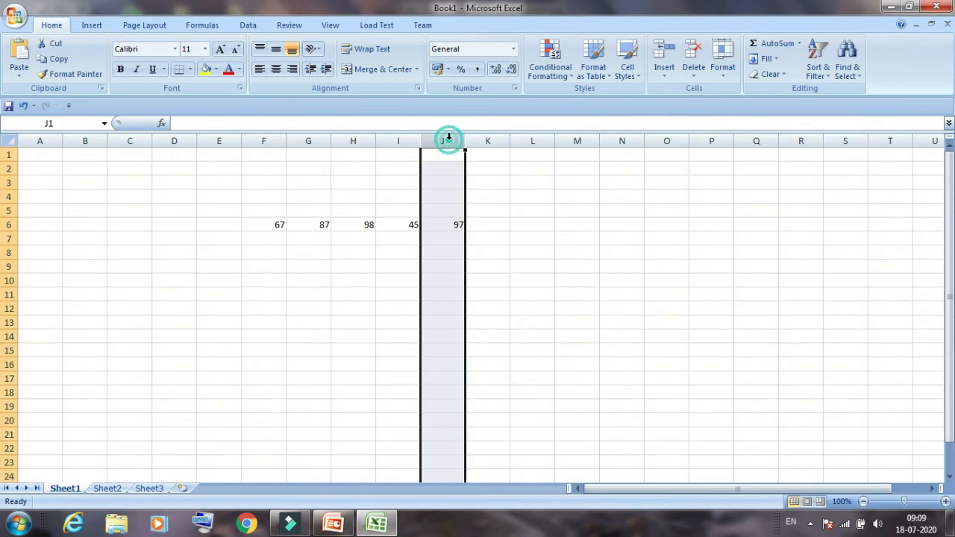
{"action": "left_click", "coordinate": [449, 226]}
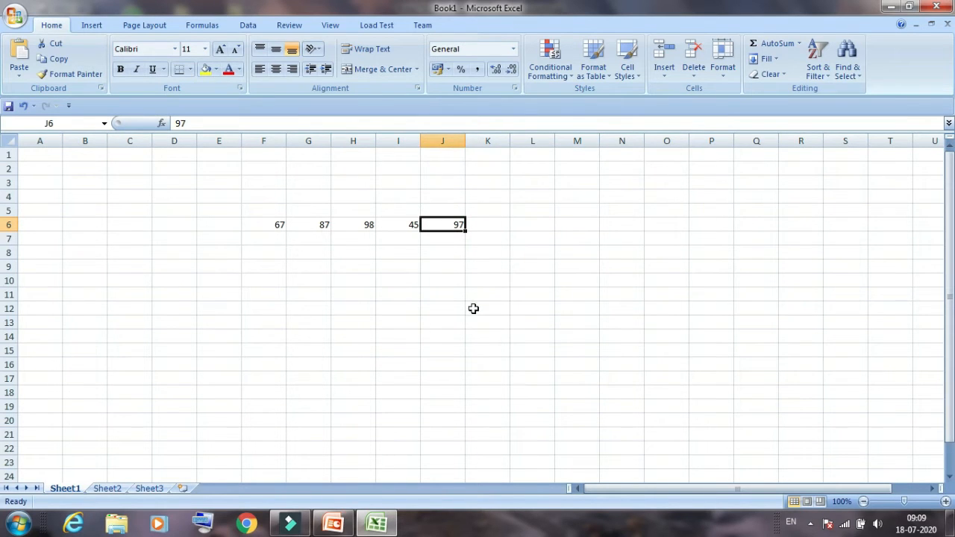
Add up the row of numbers in cell H13 with the formula =SUM(F6:J6)
{"action": "left_click", "coordinate": [340, 323]}
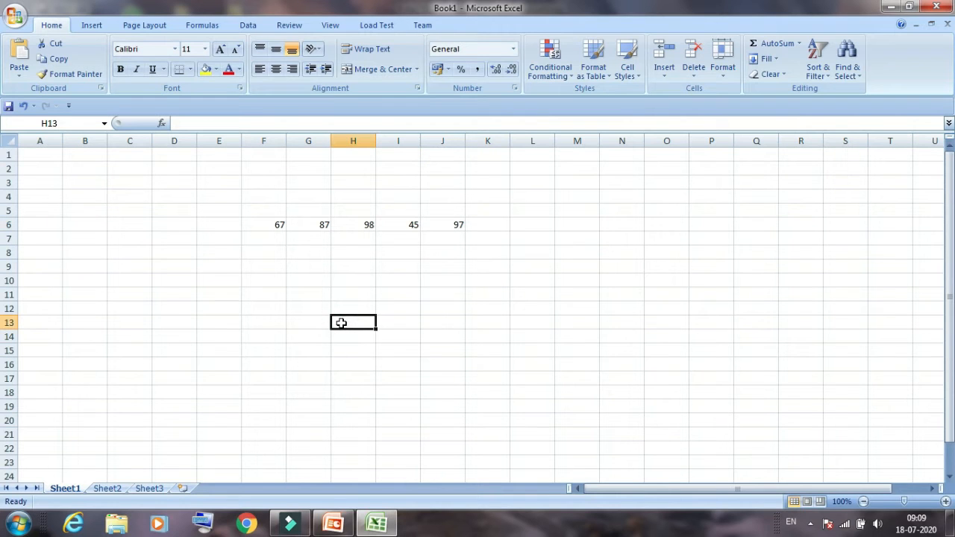
{"action": "type", "text": "="}
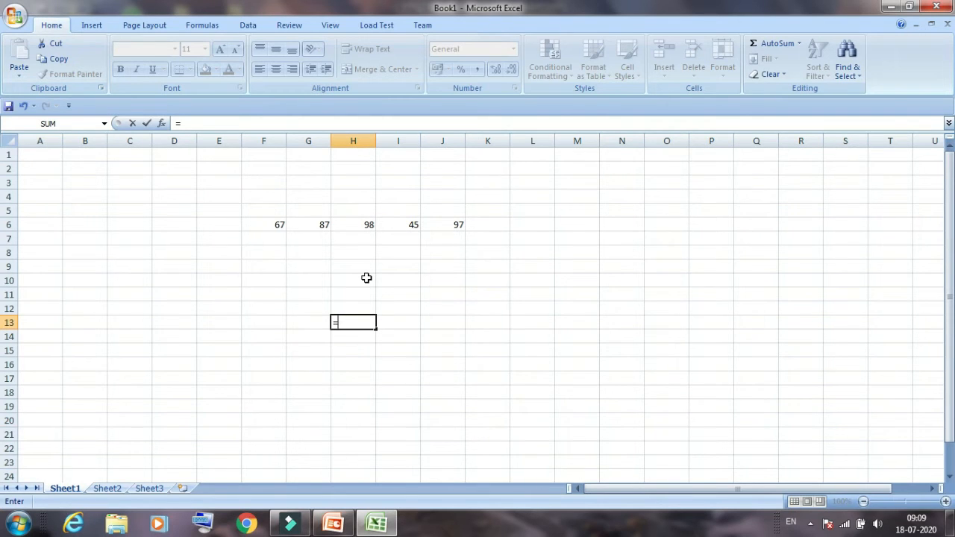
{"action": "type", "text": "SUM"}
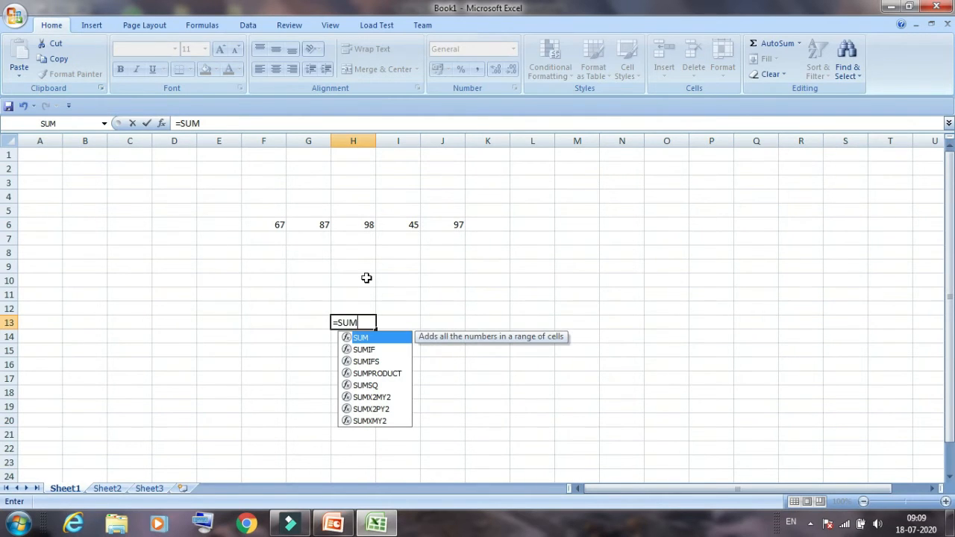
{"action": "type", "text": "("}
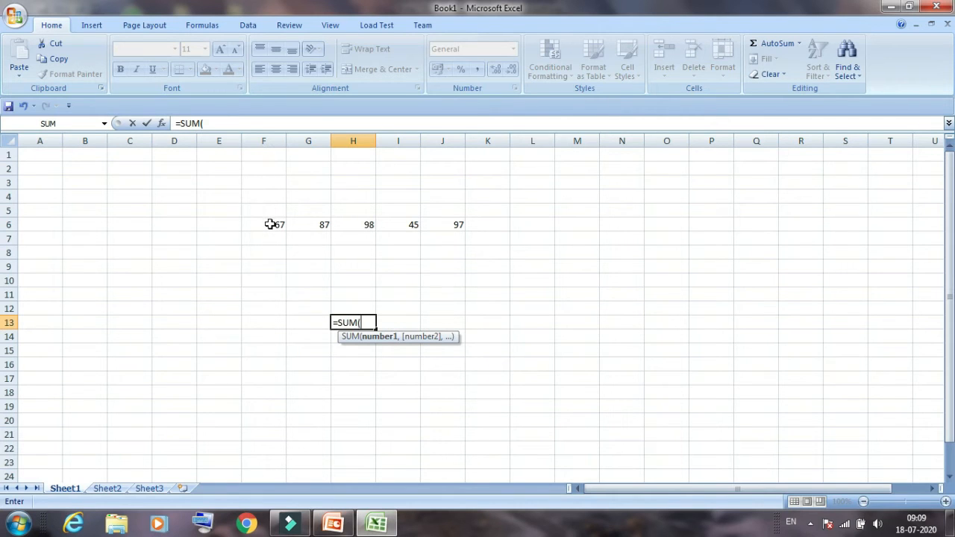
{"action": "type", "text": "F"}
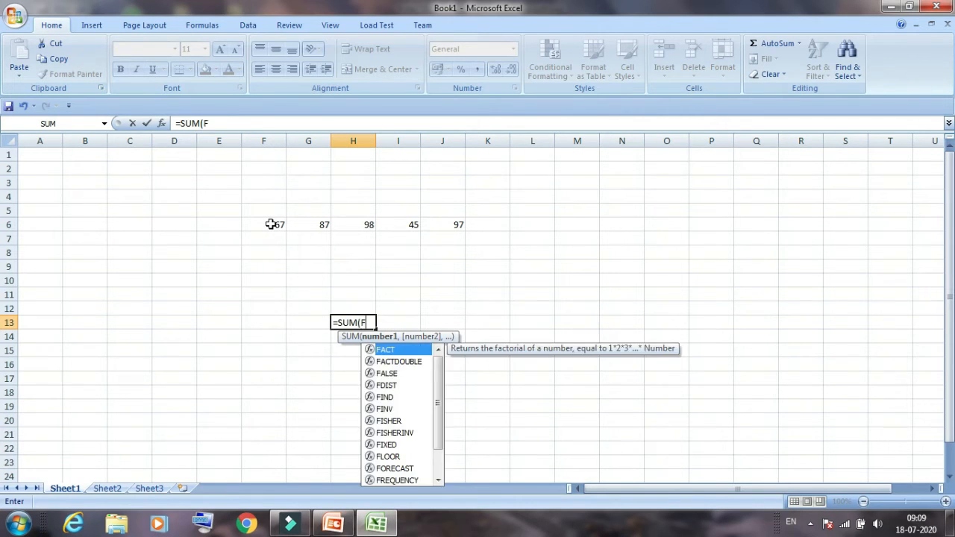
{"action": "type", "text": "6:"}
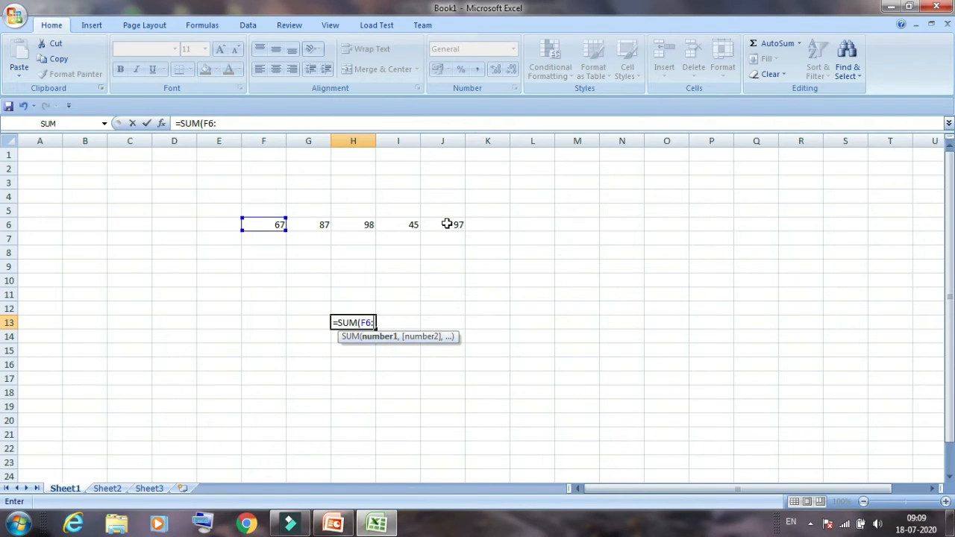
{"action": "type", "text": "J6"}
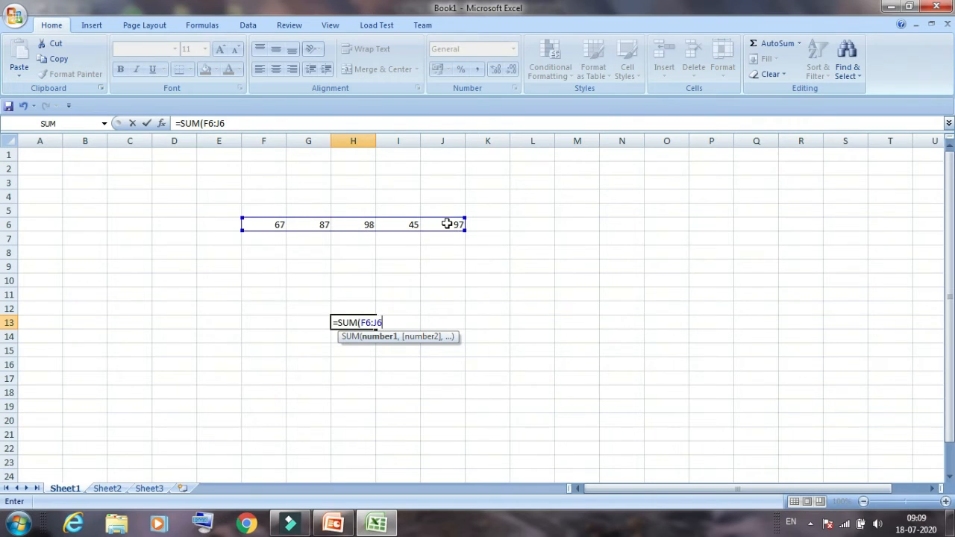
{"action": "type", "text": ")"}
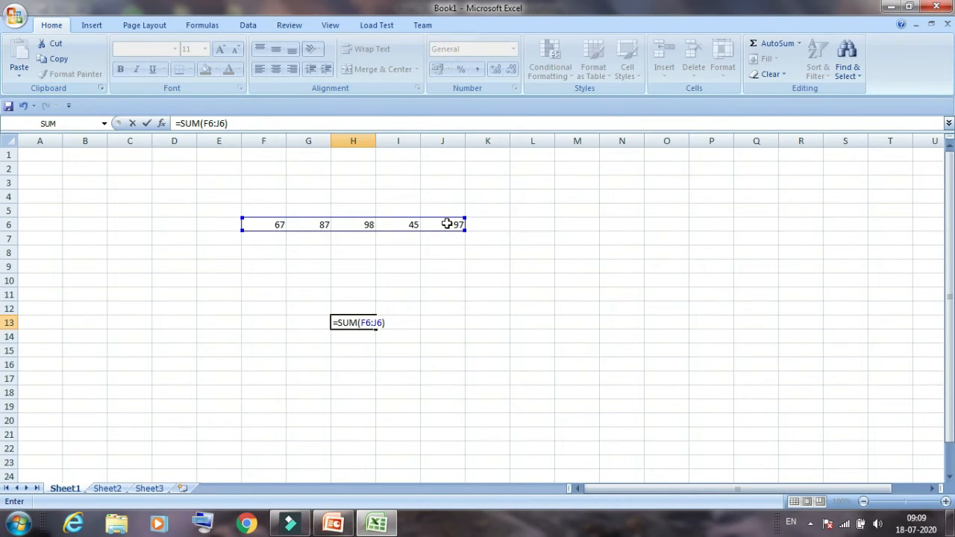
{"action": "key", "text": "Return"}
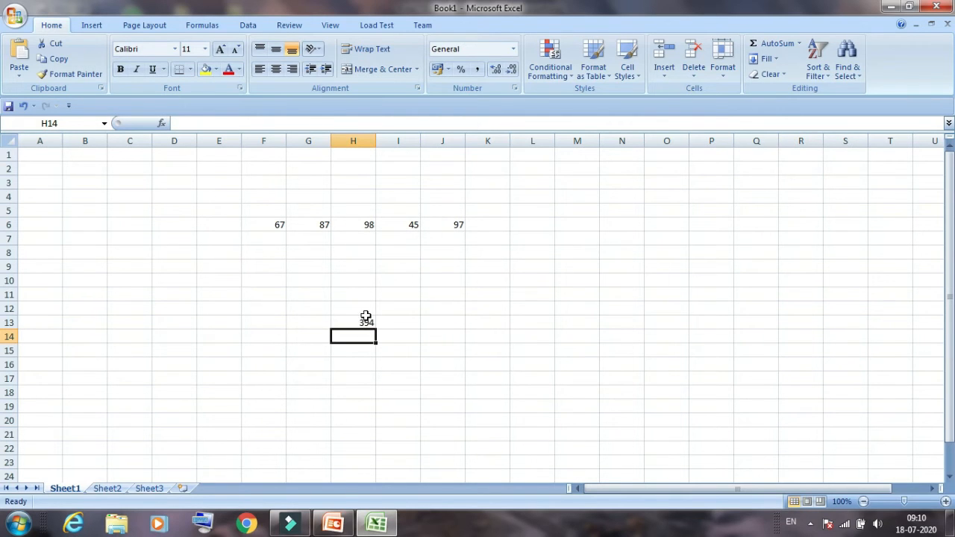
Enter the label SUM in cell G13 beside the total
{"action": "left_click", "coordinate": [299, 322]}
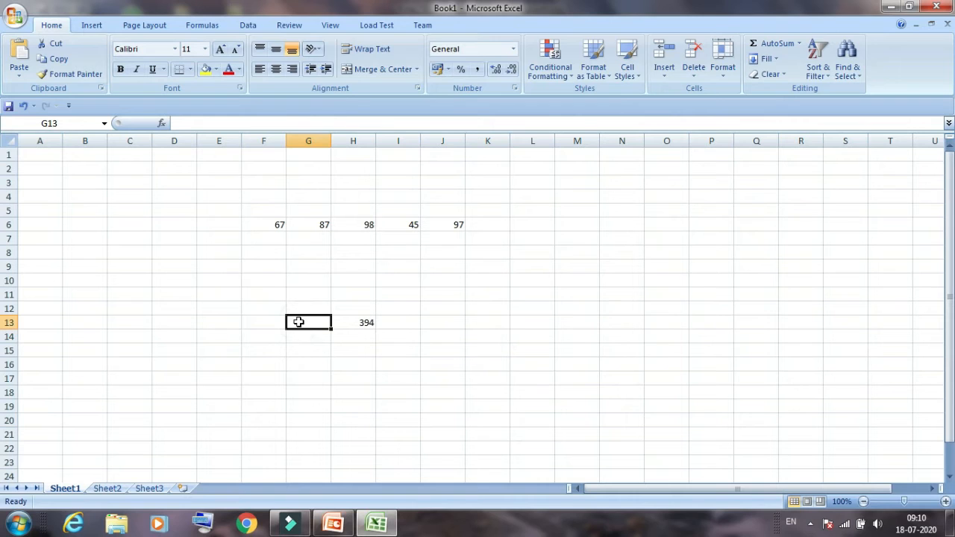
{"action": "type", "text": "SUM"}
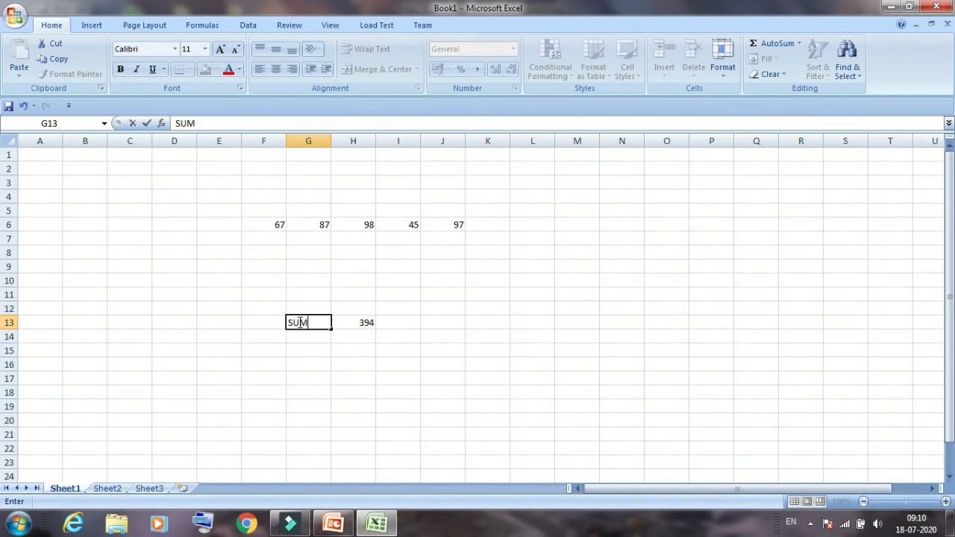
{"action": "left_click", "coordinate": [472, 388]}
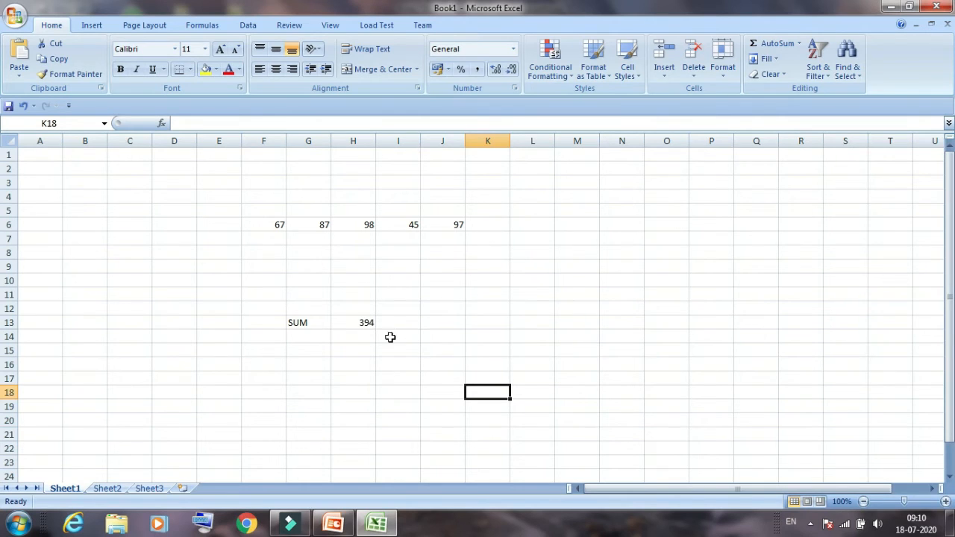
Enter the label MULTIPLY in cell G16 and dismiss the Windows color scheme prompt
{"action": "left_click", "coordinate": [290, 365]}
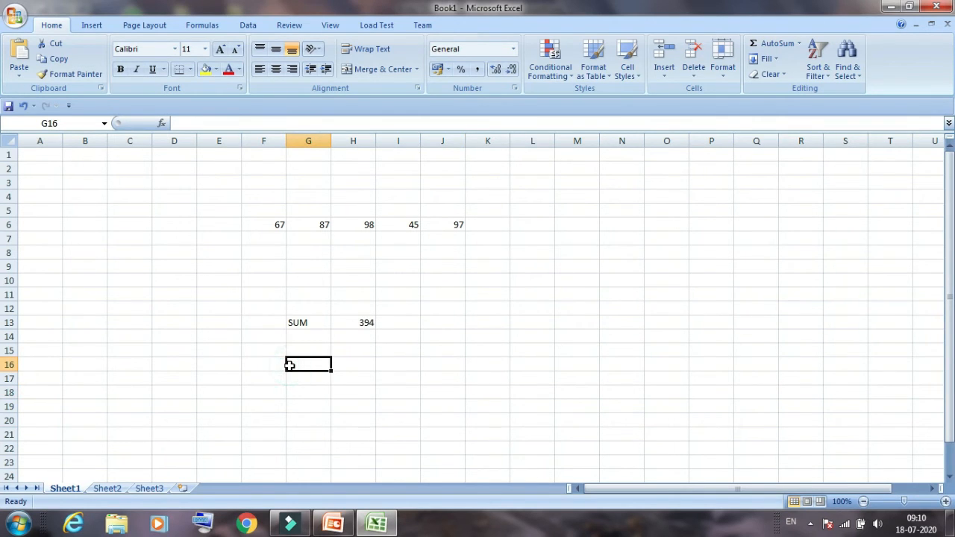
{"action": "type", "text": "MULT"}
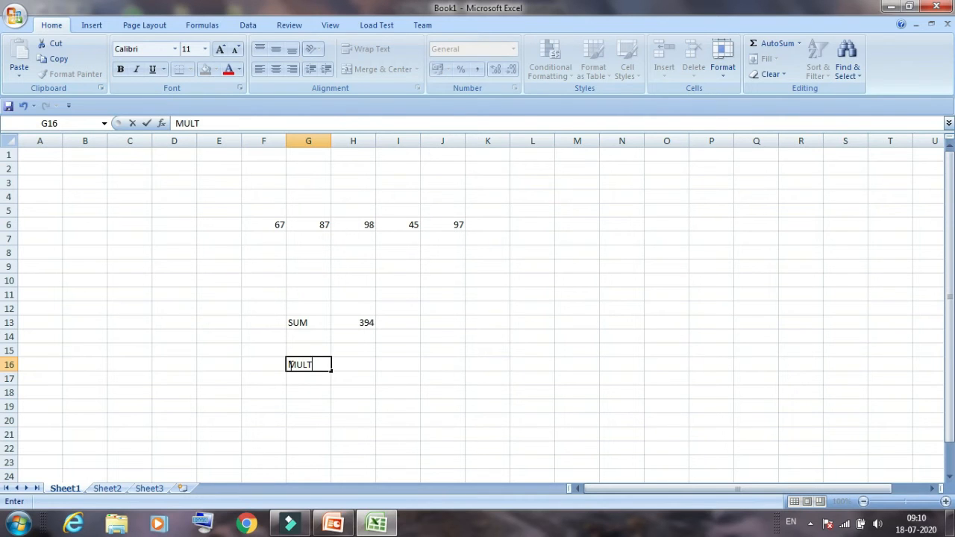
{"action": "type", "text": "IPLY"}
{"action": "key", "text": "Tab"}
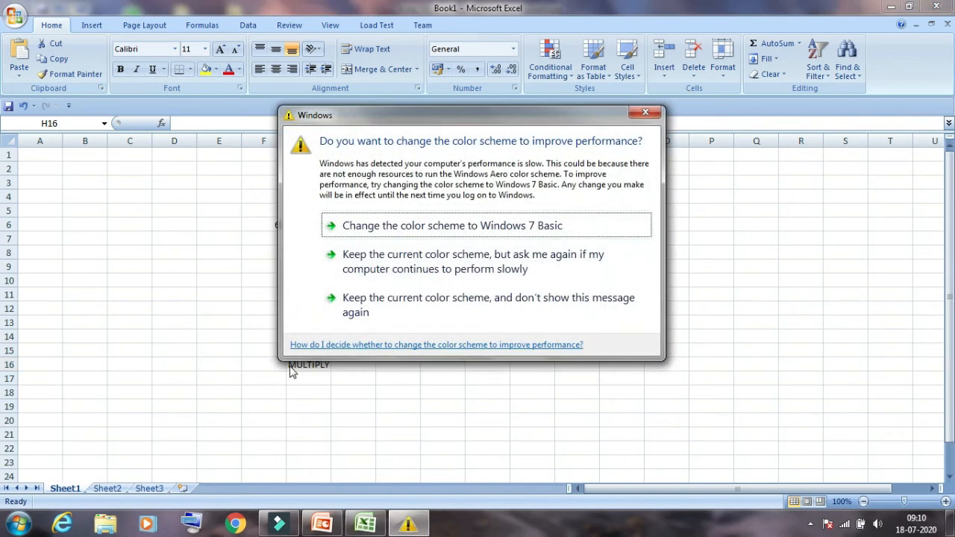
{"action": "left_click", "coordinate": [646, 114]}
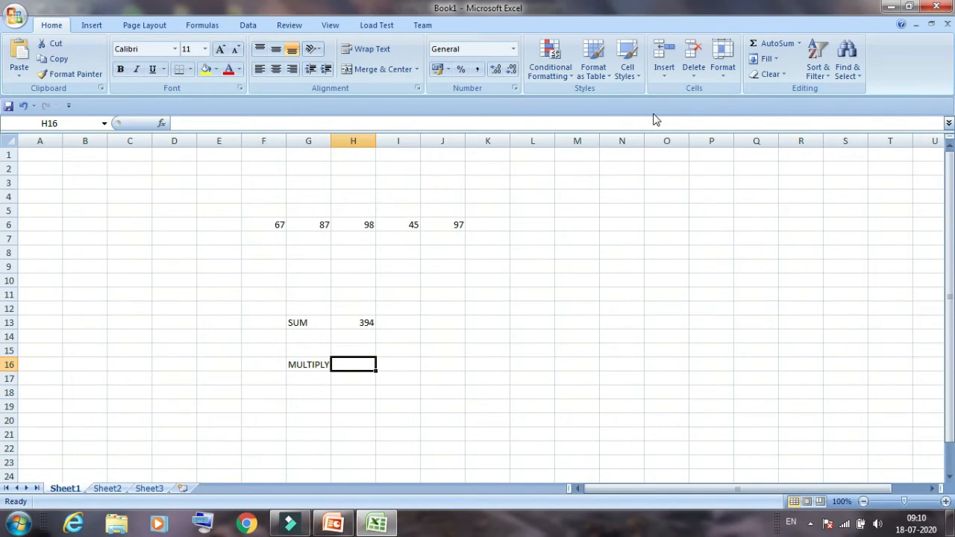
Multiply the row of numbers in cell H16 with the formula =PRODUCT(F6:J6)
{"action": "type", "text": "="}
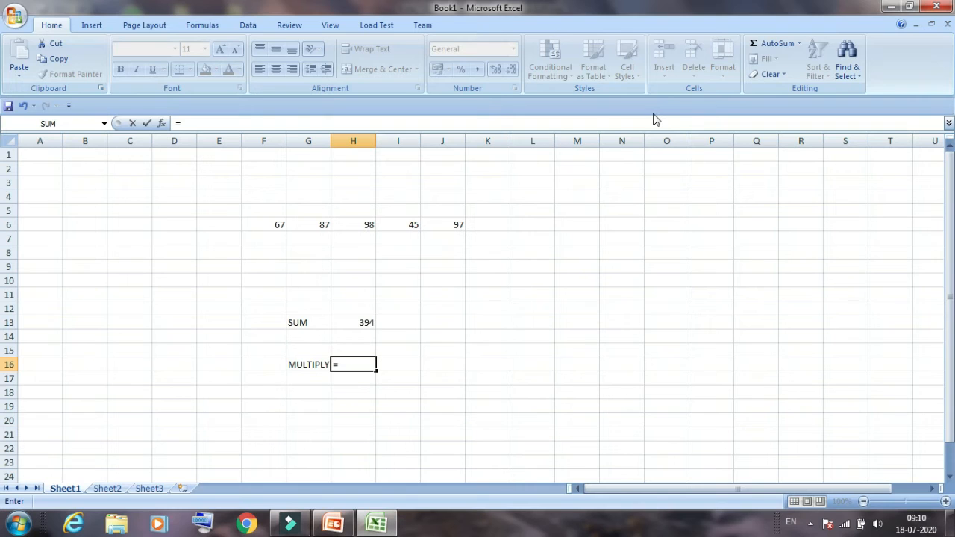
{"action": "type", "text": "PRO"}
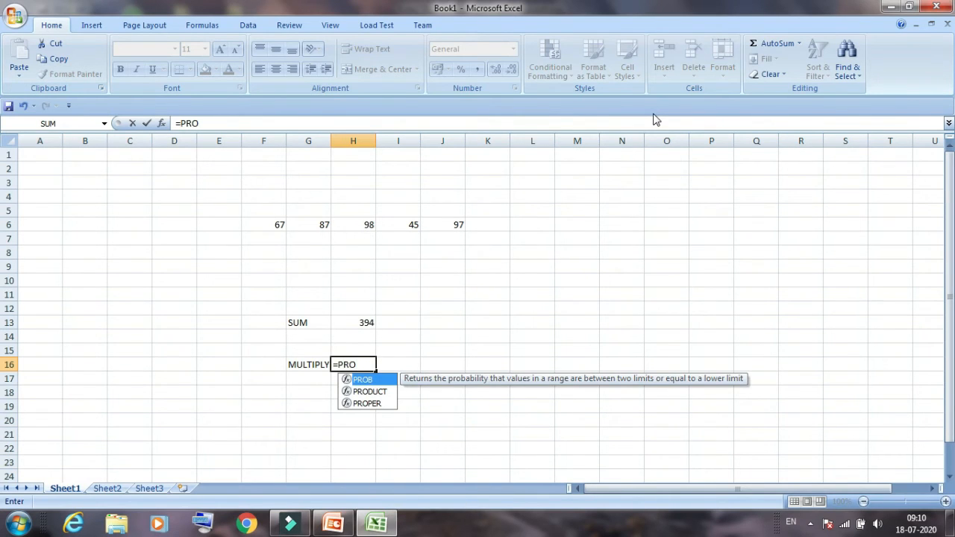
{"action": "key", "text": "Down"}
{"action": "key", "text": "Return"}
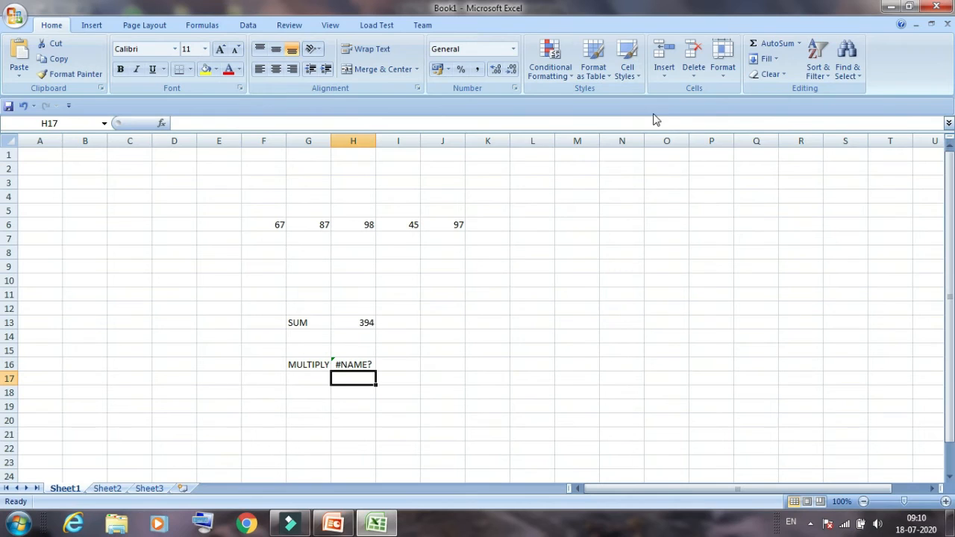
{"action": "left_click", "coordinate": [363, 364]}
{"action": "double_click", "coordinate": [363, 364]}
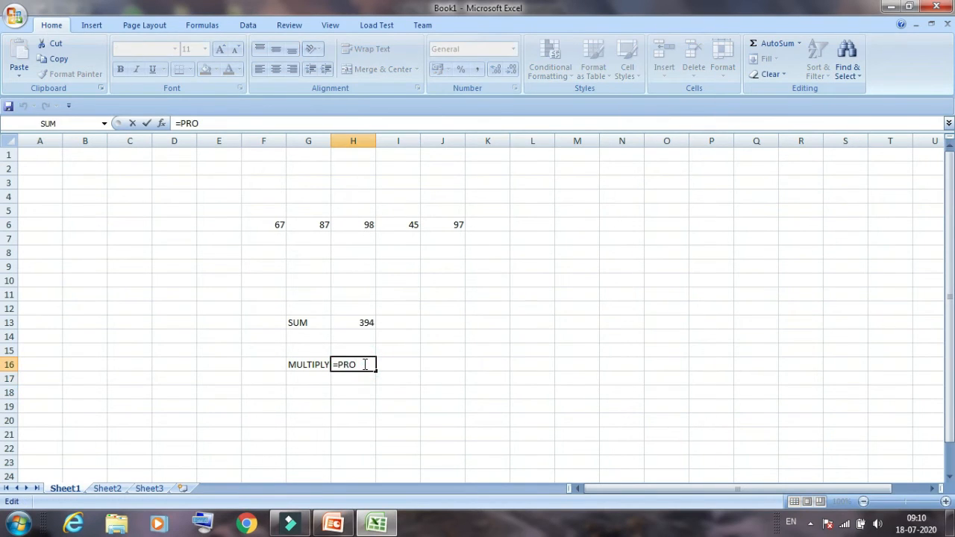
{"action": "type", "text": "DUCT("}
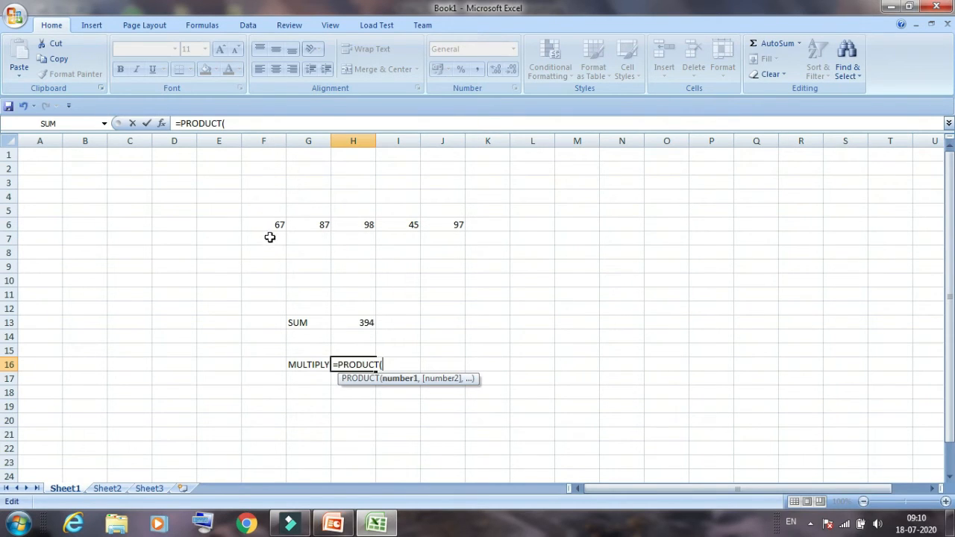
{"action": "type", "text": "F"}
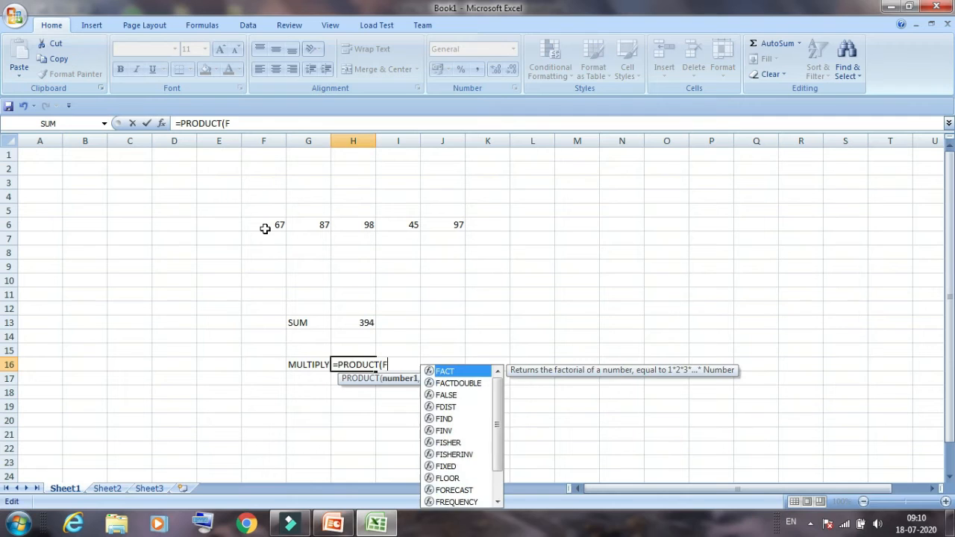
{"action": "type", "text": "6:"}
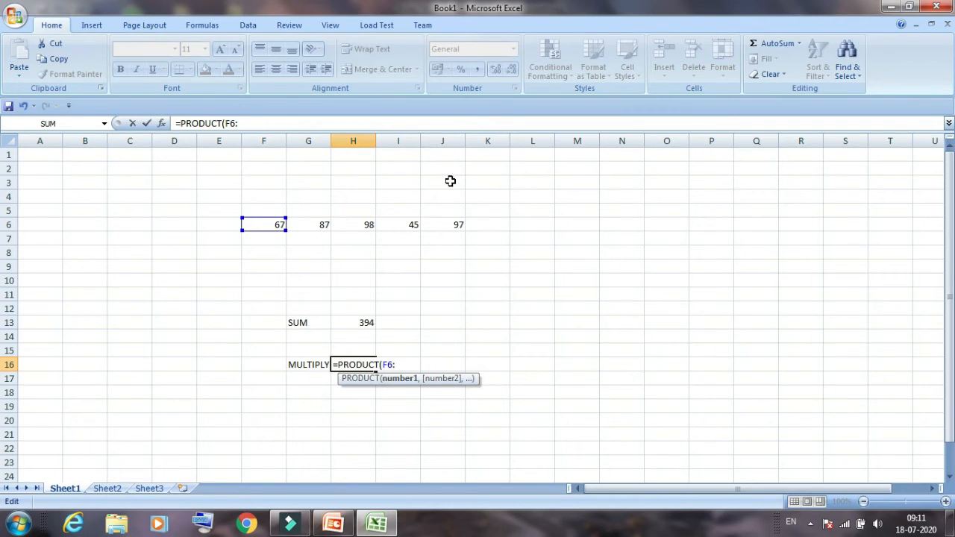
{"action": "type", "text": "J6)"}
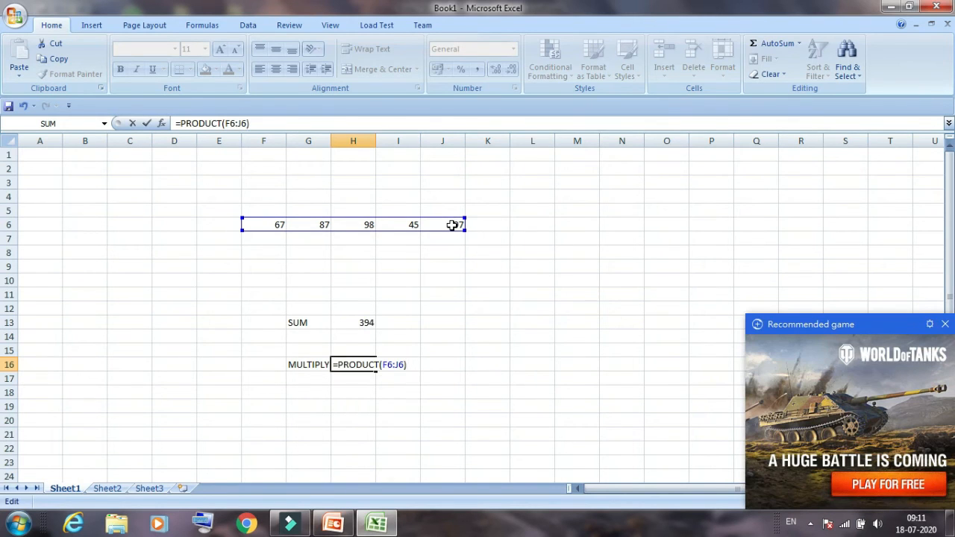
{"action": "key", "text": "Return"}
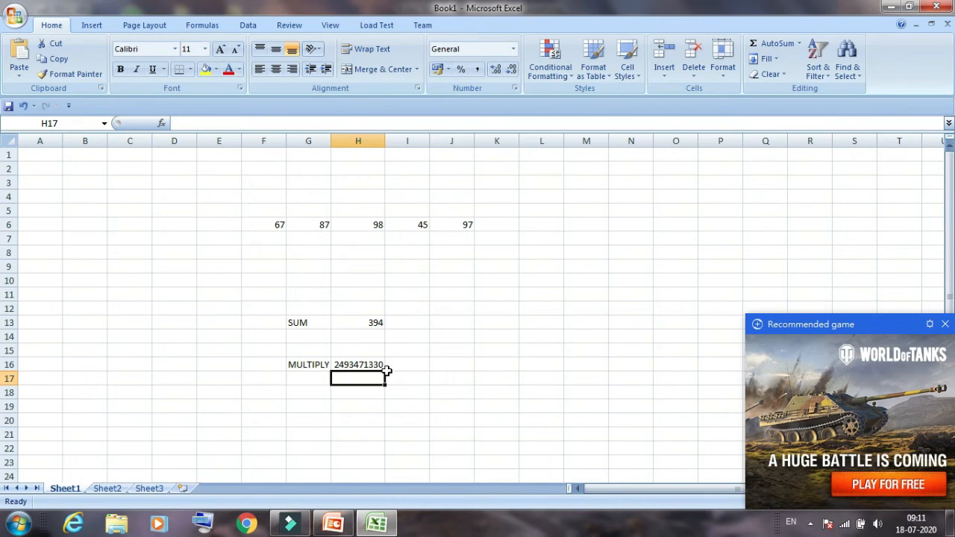
Enter the label AVERAGE in cell G19, below the MULTIPLY label
{"action": "key", "text": "Down"}
{"action": "key", "text": "Down"}
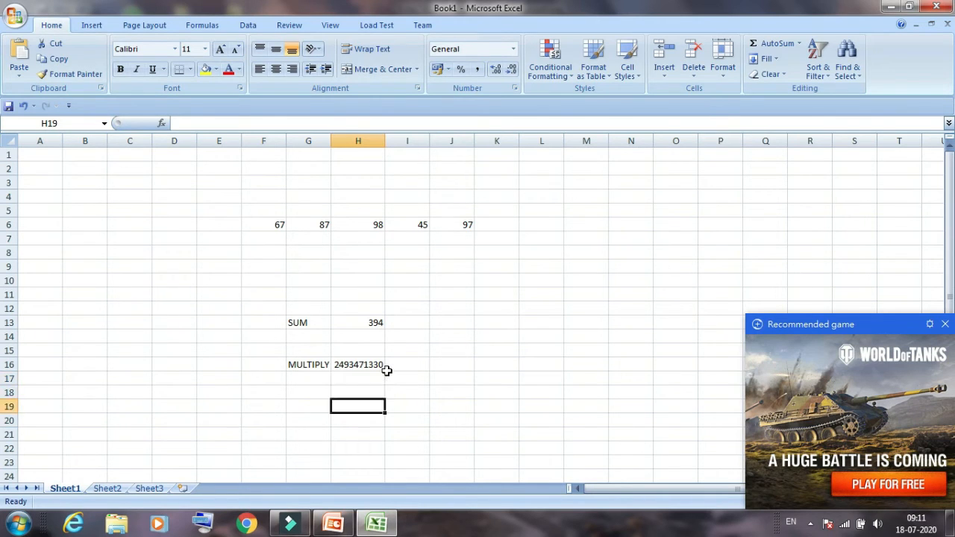
{"action": "key", "text": "Left"}
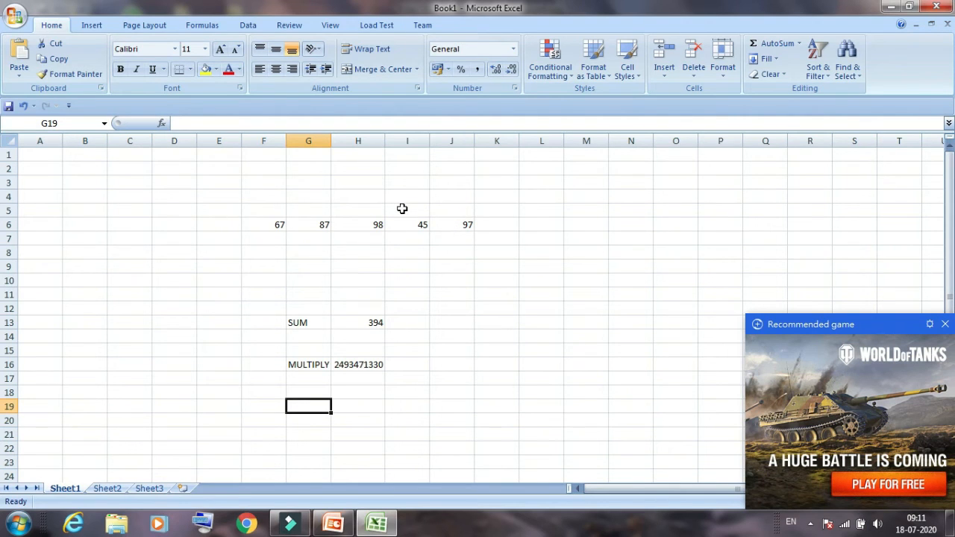
{"action": "type", "text": "AVERAGE"}
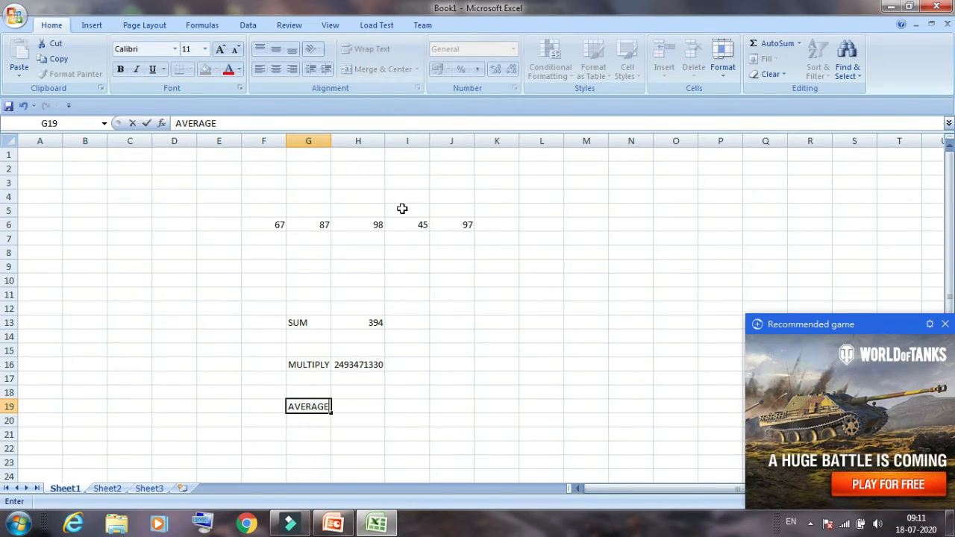
{"action": "key", "text": "Tab"}
Calculate the average of the row of numbers in cell H19 with the formula =AVERAGE(F6:J6)
{"action": "type", "text": "="}
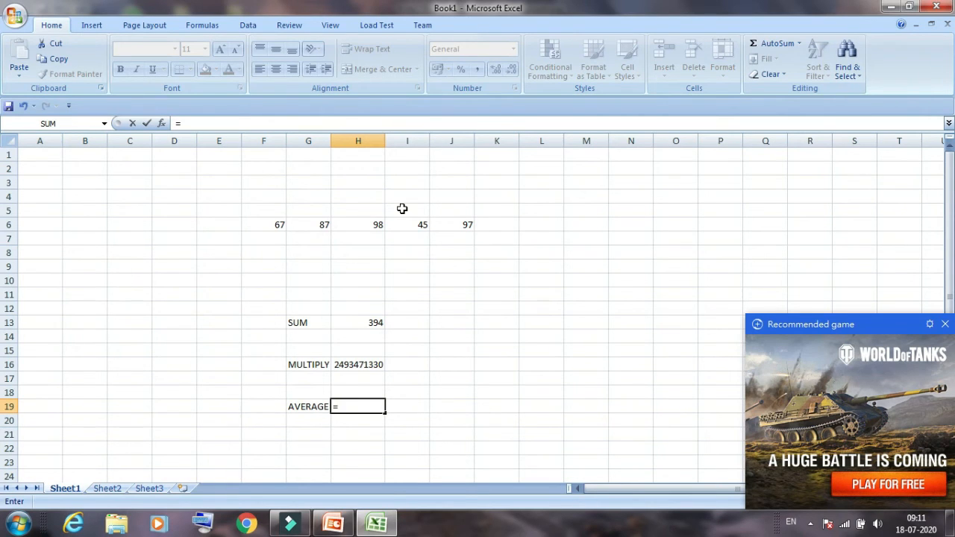
{"action": "type", "text": "AVER"}
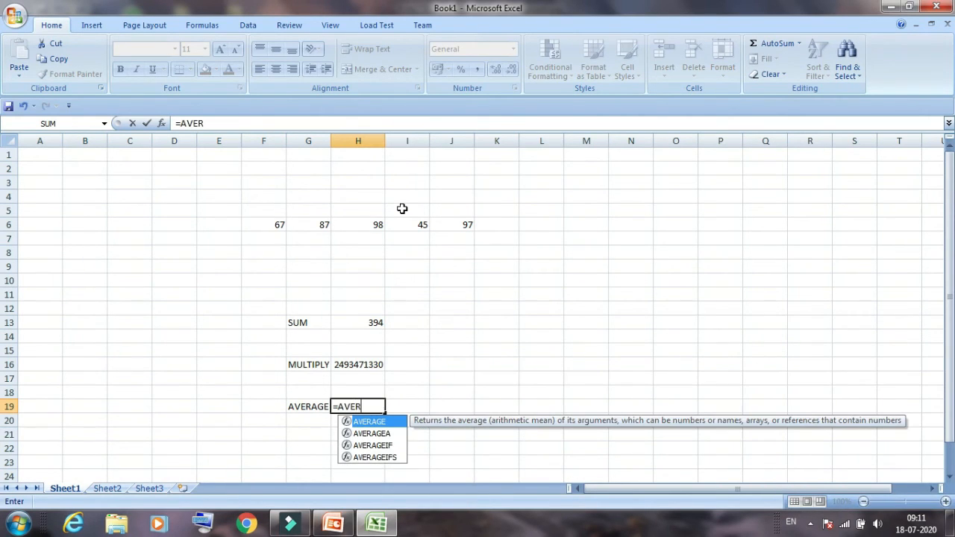
{"action": "type", "text": "AGE("}
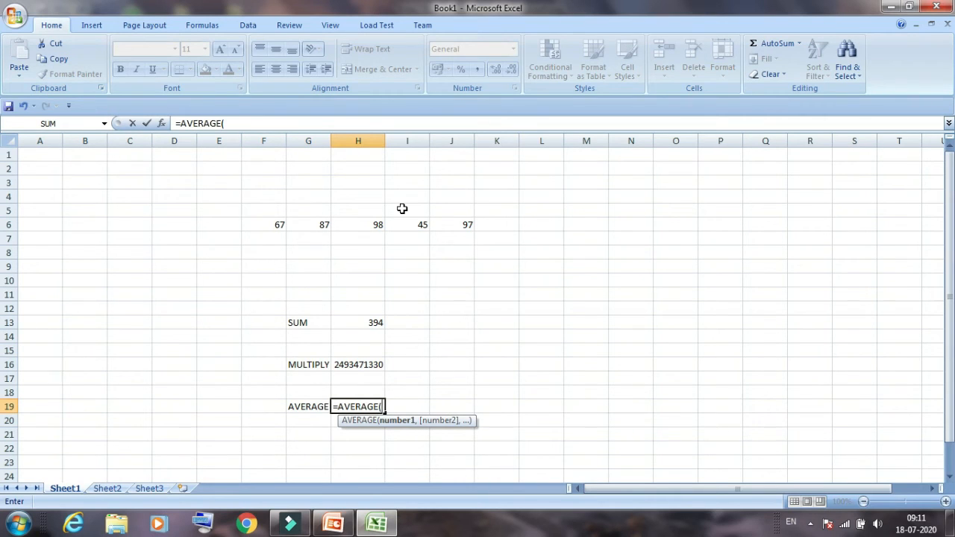
{"action": "type", "text": "F"}
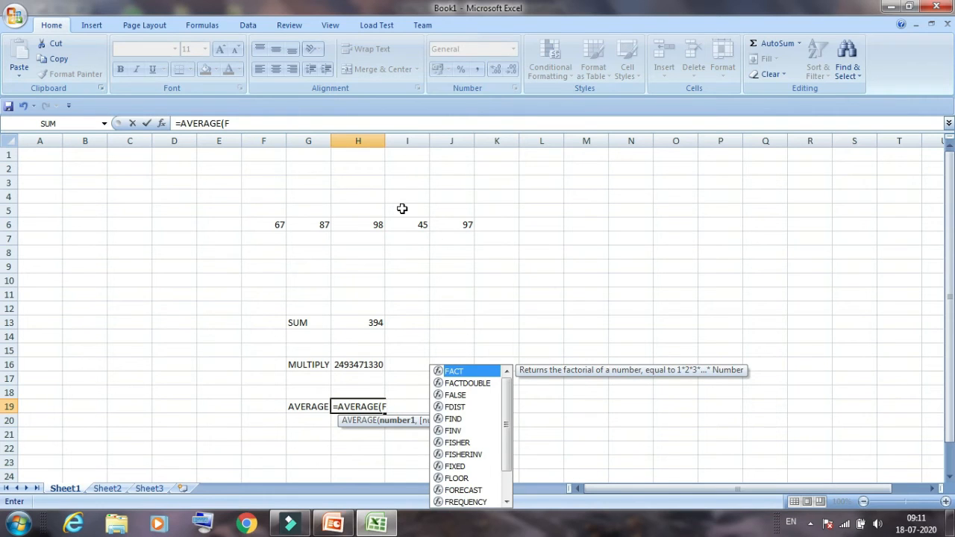
{"action": "type", "text": "6:"}
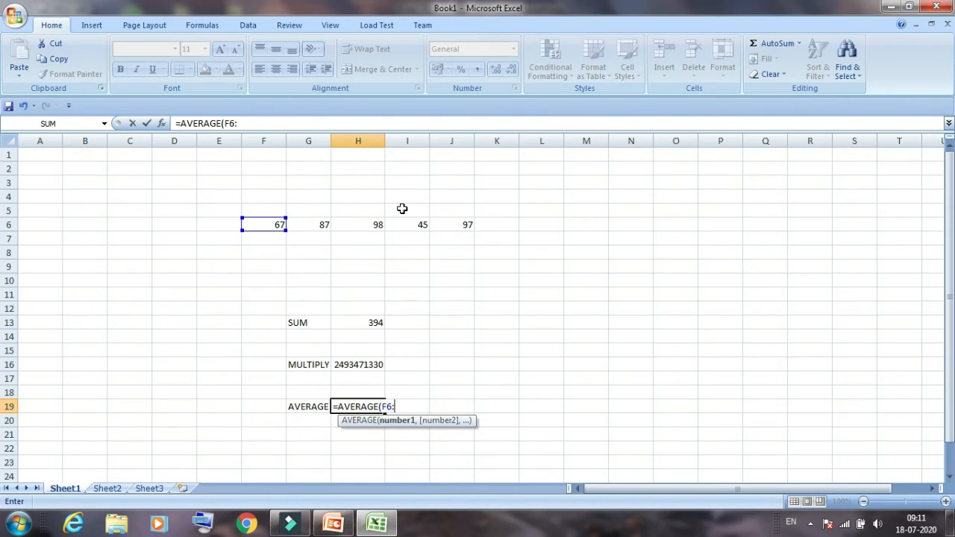
{"action": "type", "text": "J6"}
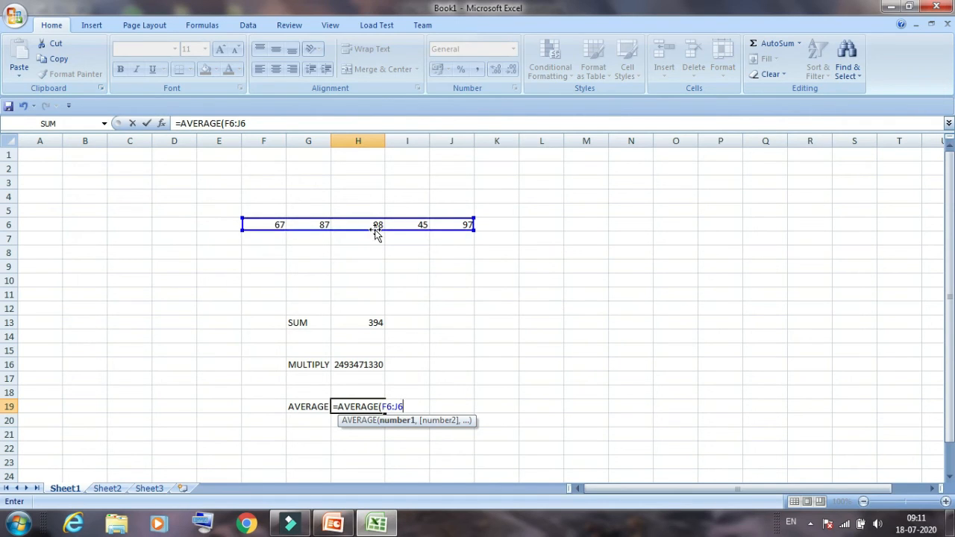
{"action": "type", "text": ")"}
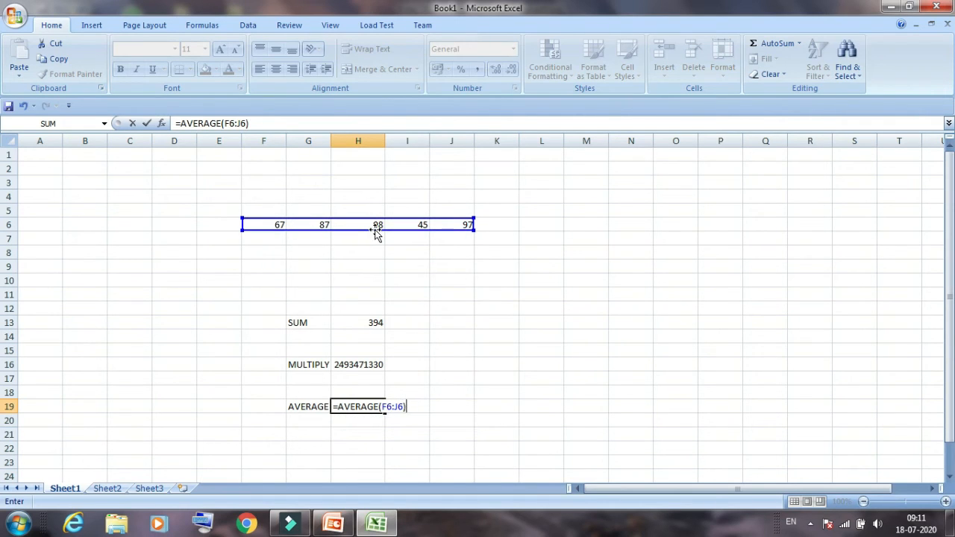
{"action": "key", "text": "Return"}
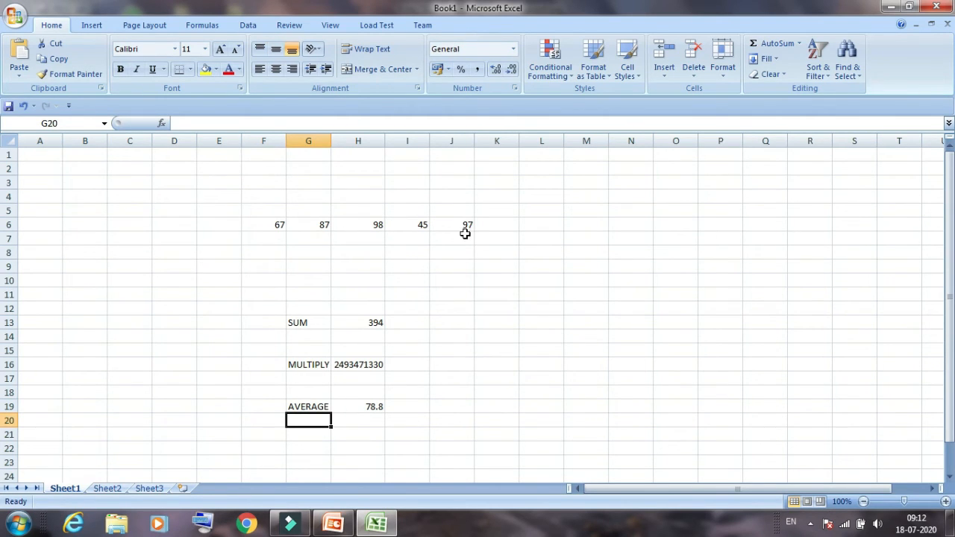
Enter the label COUNT in cell G22, below the AVERAGE label
{"action": "key", "text": "Down"}
{"action": "key", "text": "Down"}
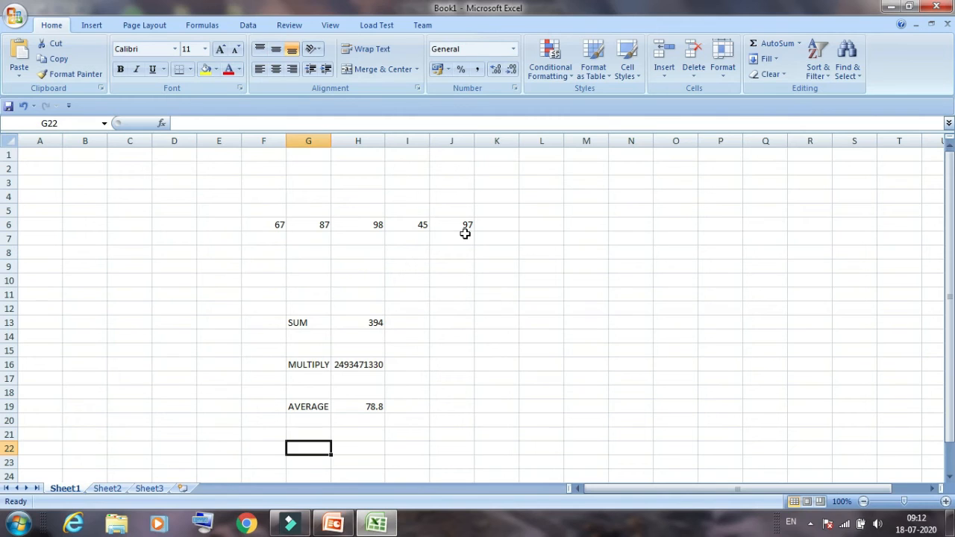
{"action": "type", "text": "COUNT"}
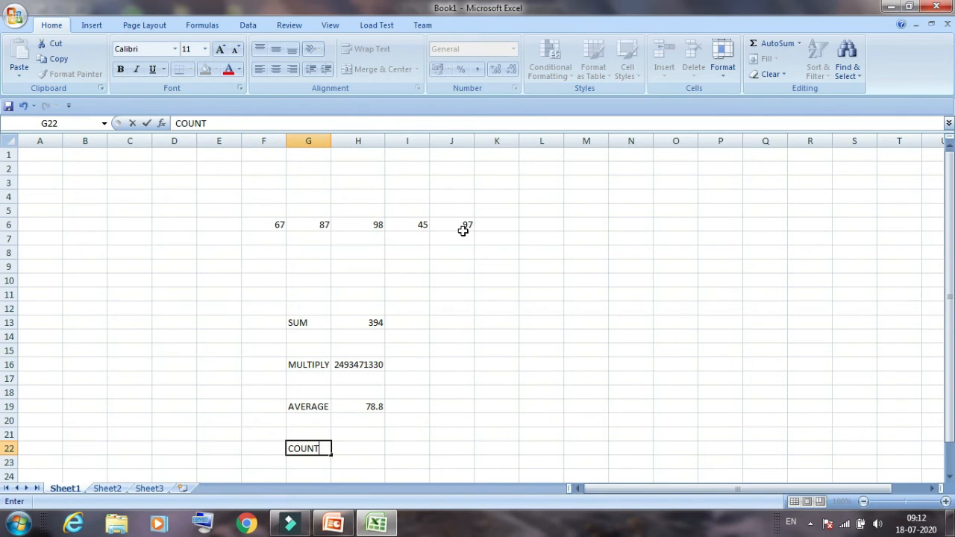
{"action": "key", "text": "Tab"}
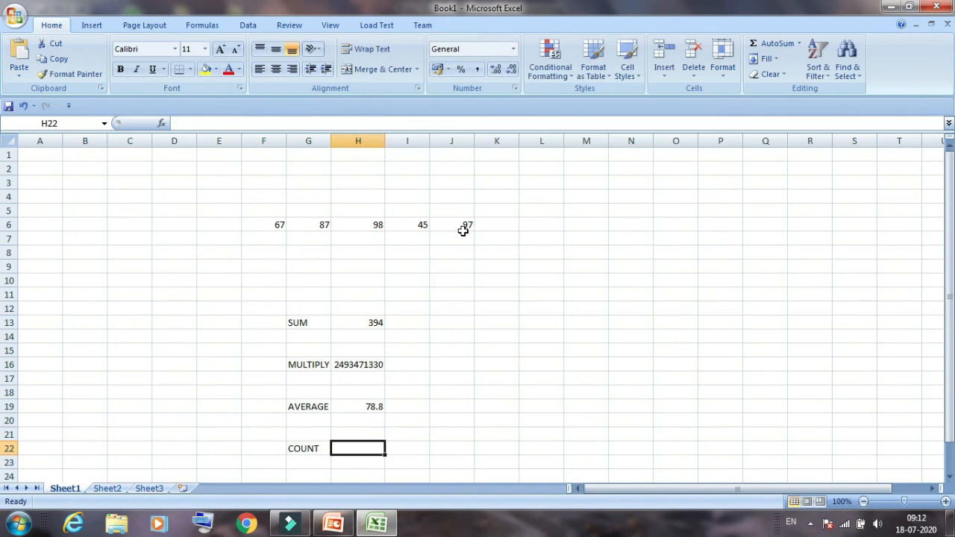
Count the numbers in row 6 in cell H22 with the formula =COUNT(F6:J6)
{"action": "type", "text": "=COUNT"}
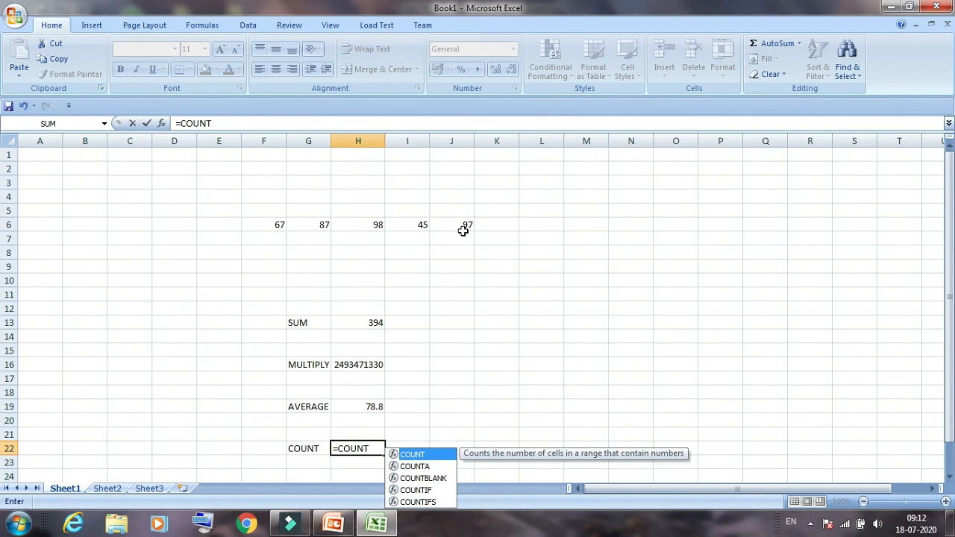
{"action": "type", "text": "("}
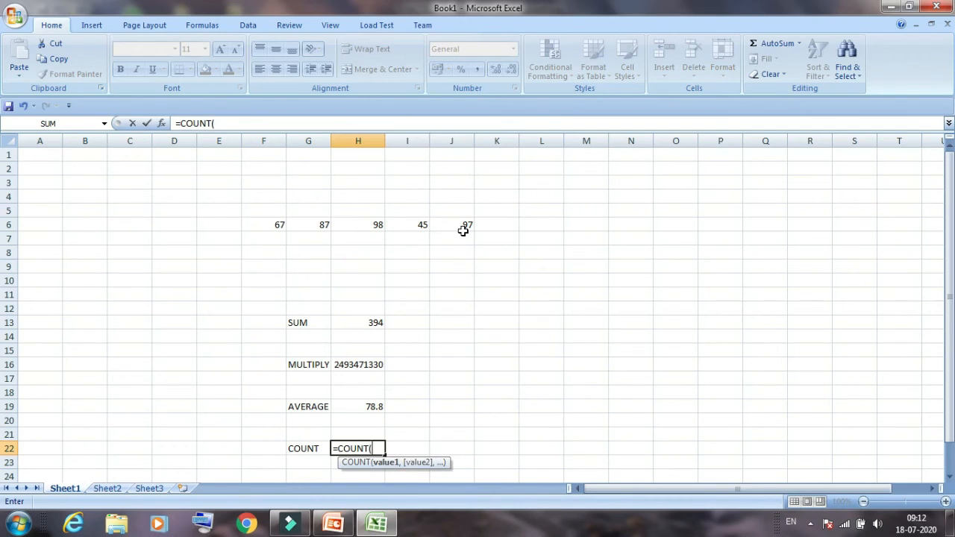
{"action": "type", "text": "F6:J7"}
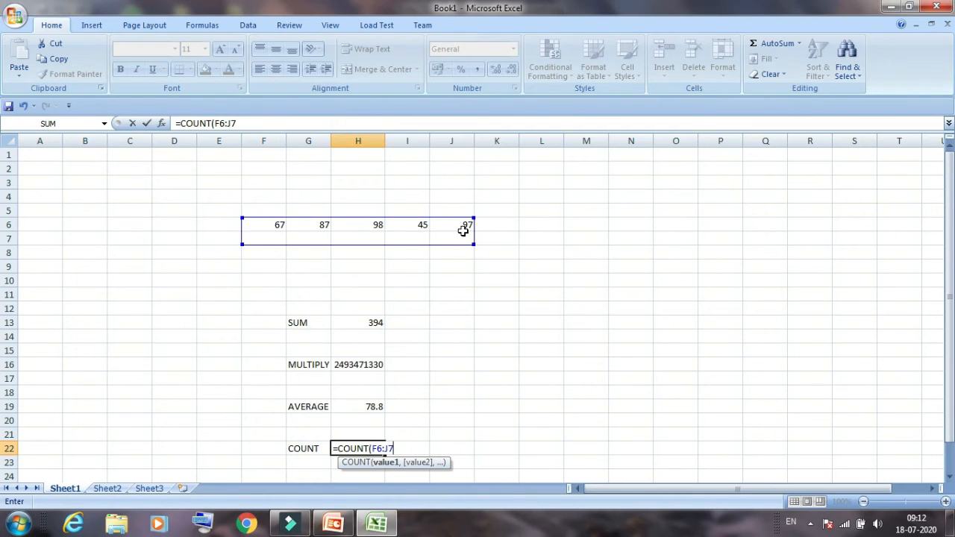
{"action": "key", "text": "BackSpace"}
{"action": "type", "text": "6)"}
{"action": "key", "text": "Return"}
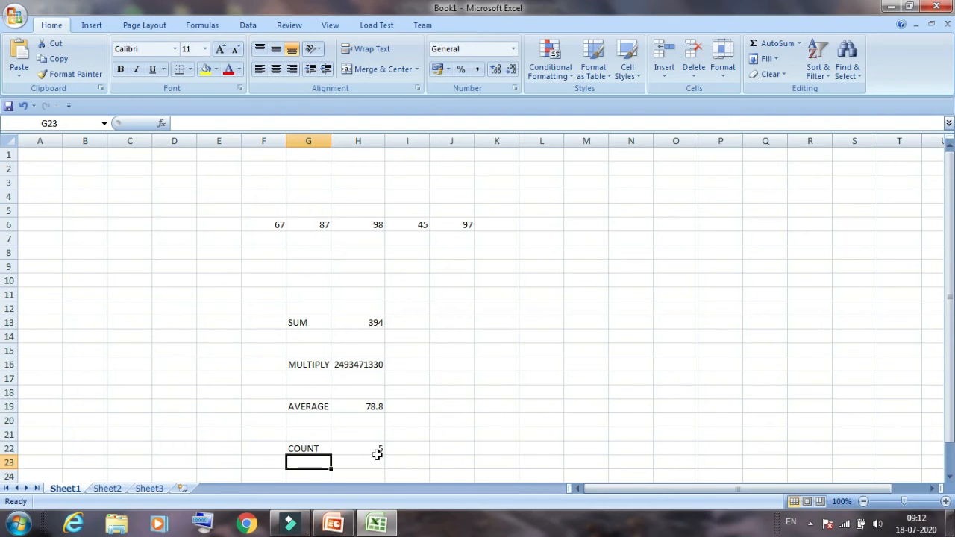
Enter the label MAX in cell J13, in the same row as the SUM label
{"action": "left_click", "coordinate": [470, 324]}
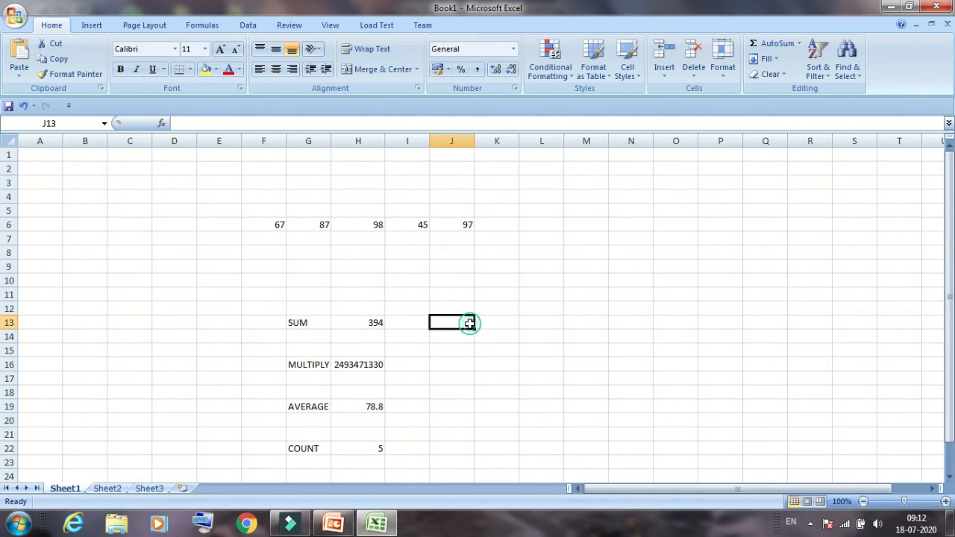
{"action": "left_click", "coordinate": [645, 114]}
{"action": "type", "text": "MAX"}
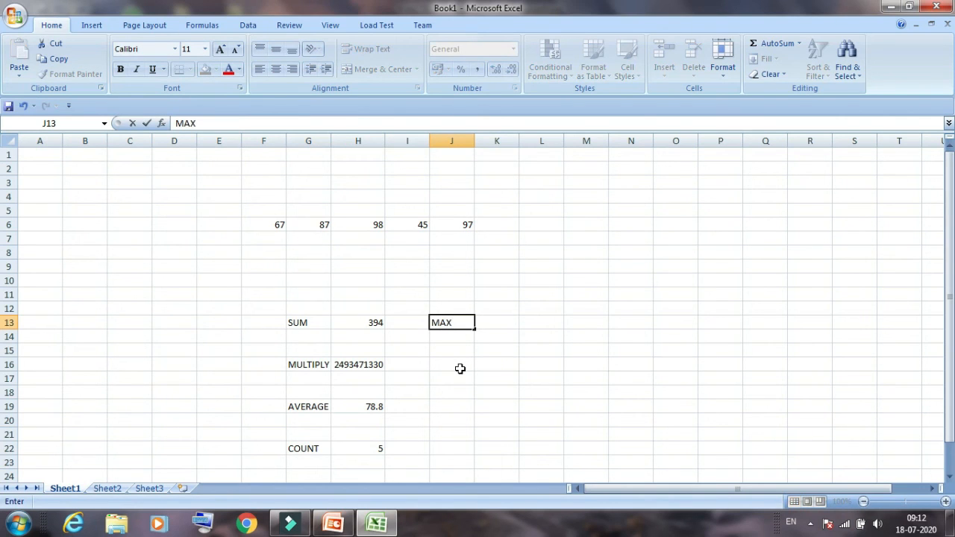
{"action": "key", "text": "Tab"}
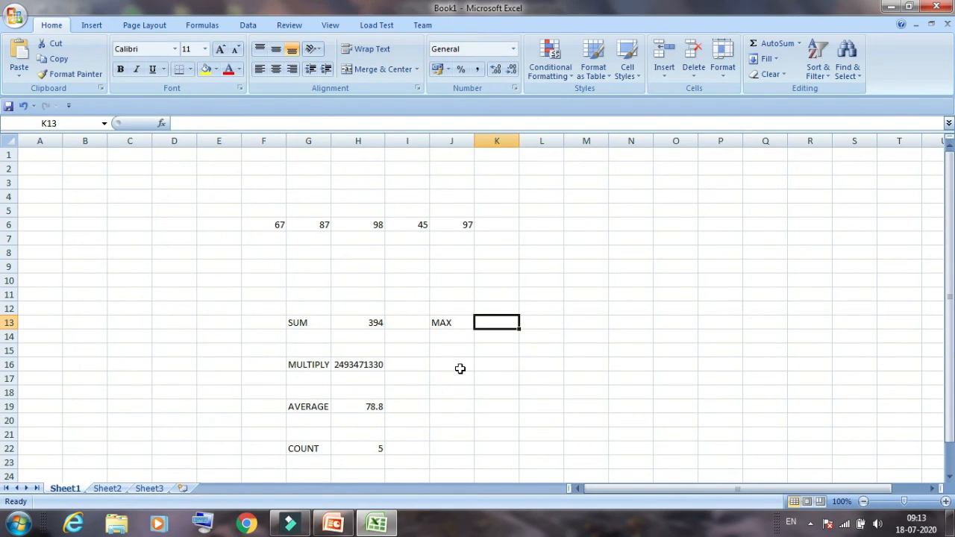
Find the largest number of row 6 in cell K13 with the formula =MAX(F6:J6)
{"action": "type", "text": "="}
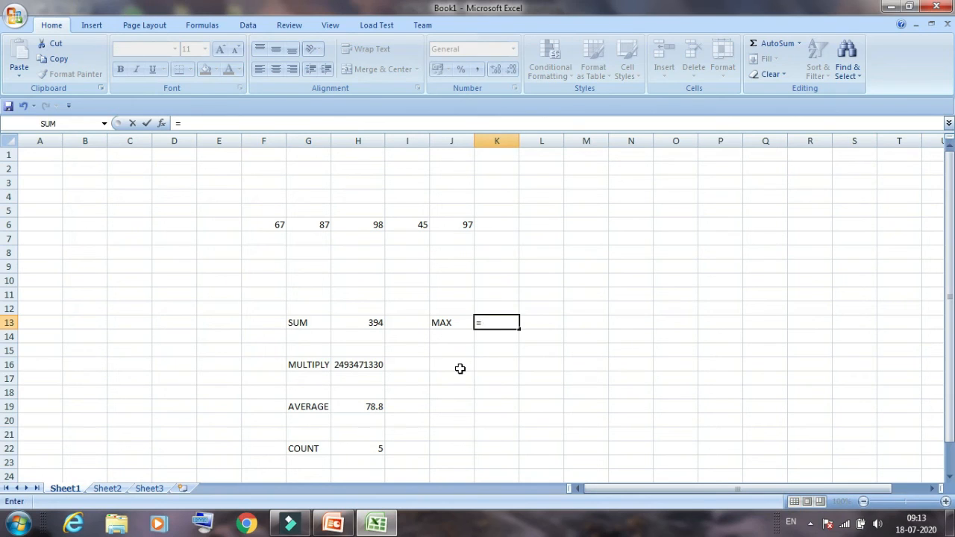
{"action": "type", "text": "MAX("}
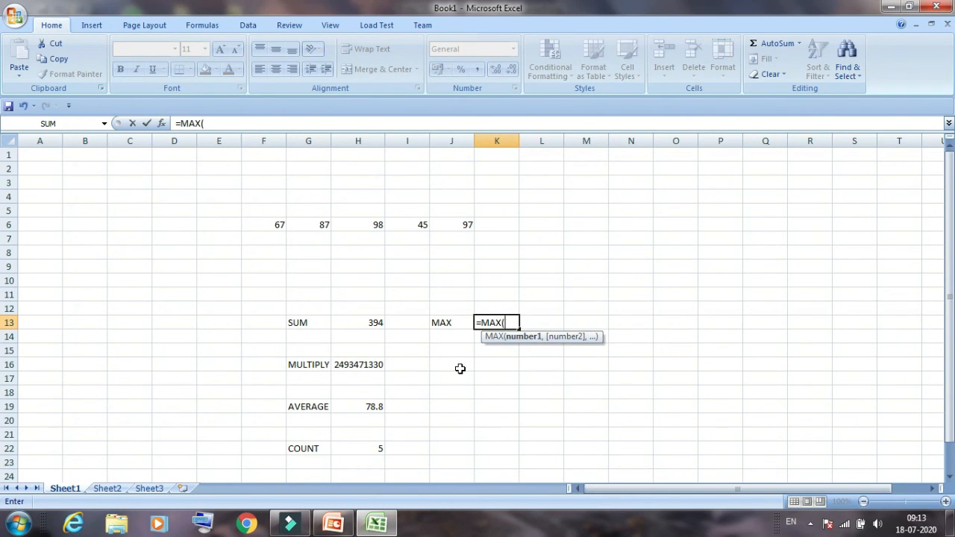
{"action": "type", "text": "F6:J6)"}
{"action": "key", "text": "Return"}
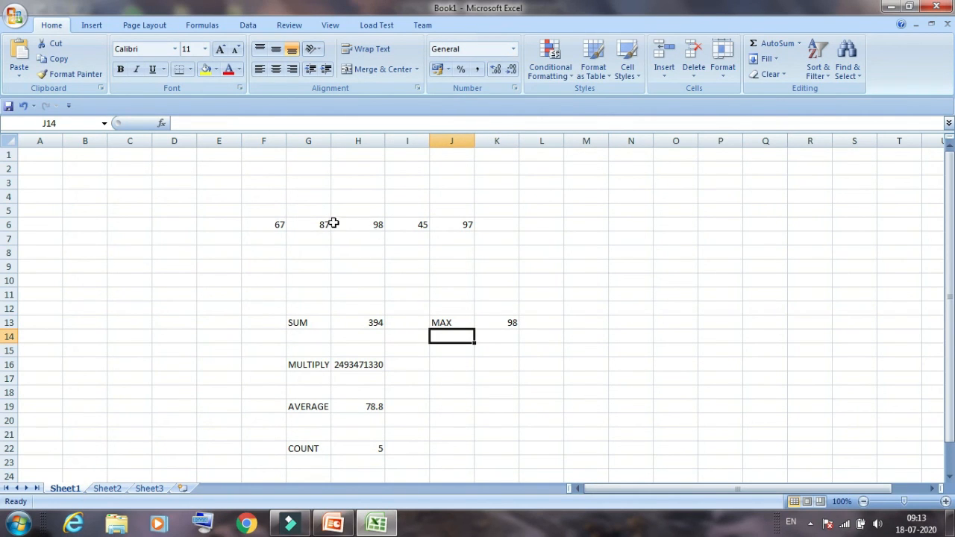
Enter the label MINIMUM in cell J15, two rows below the MAX label
{"action": "key", "text": "Down"}
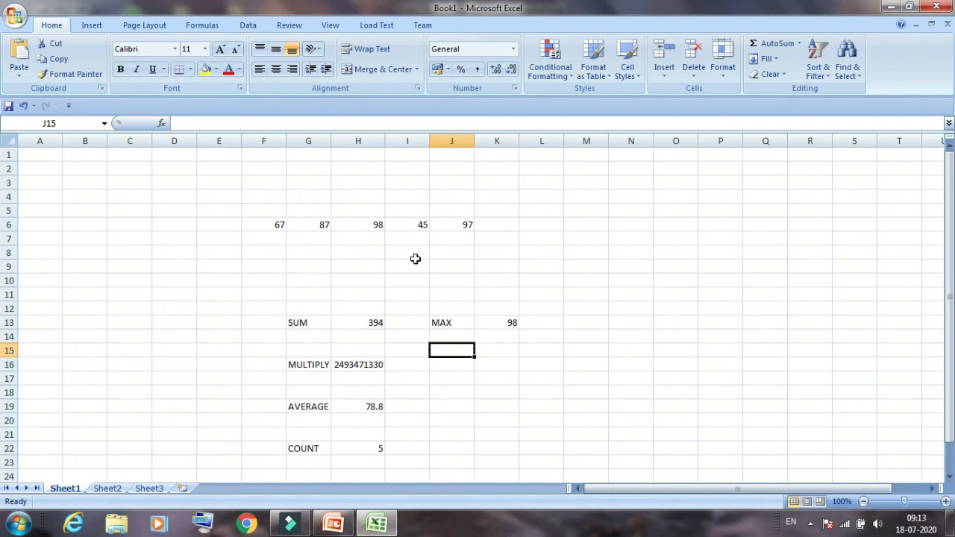
{"action": "type", "text": "MIN"}
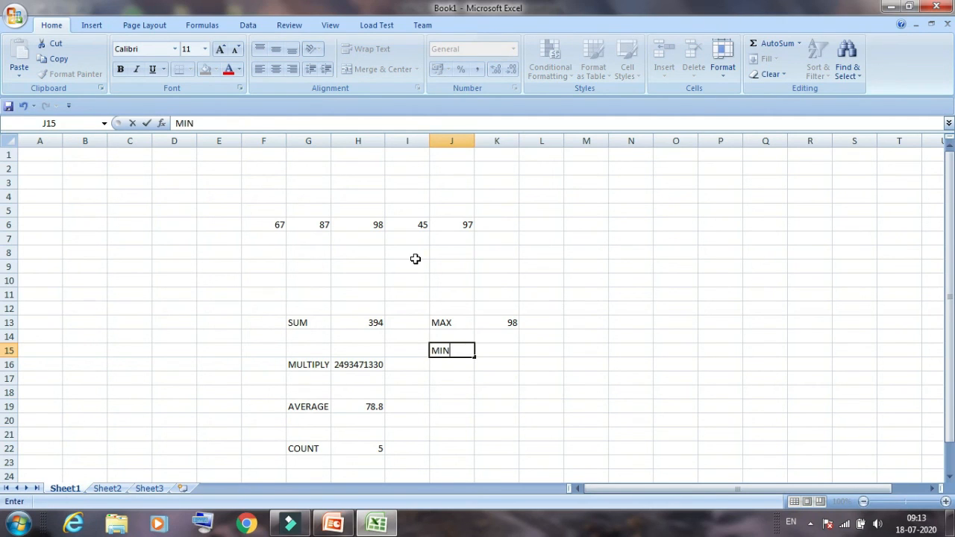
{"action": "type", "text": "IMUM"}
{"action": "key", "text": "Tab"}
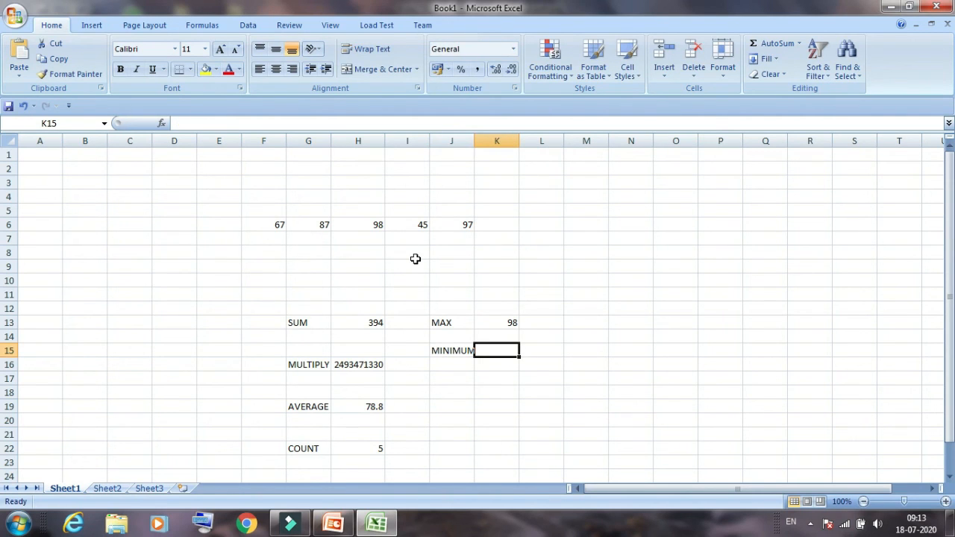
Find the smallest number of row 6 in cell K15 with the formula =MIN(F6:J6)
{"action": "type", "text": "="}
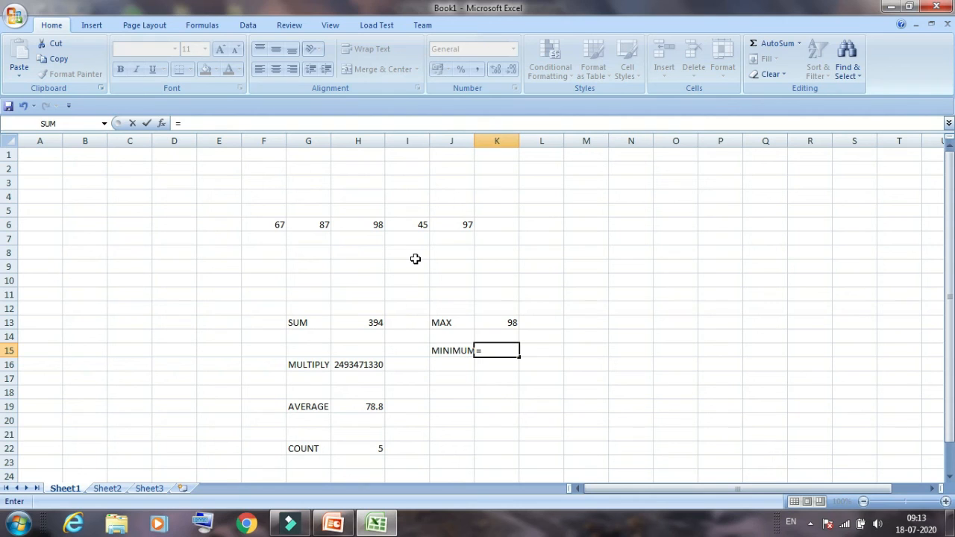
{"action": "type", "text": "MIN"}
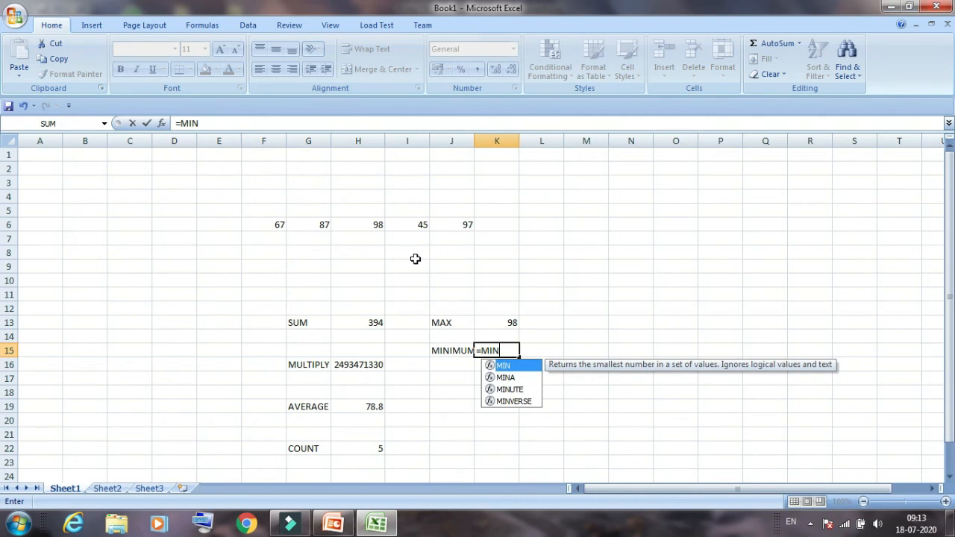
{"action": "type", "text": "("}
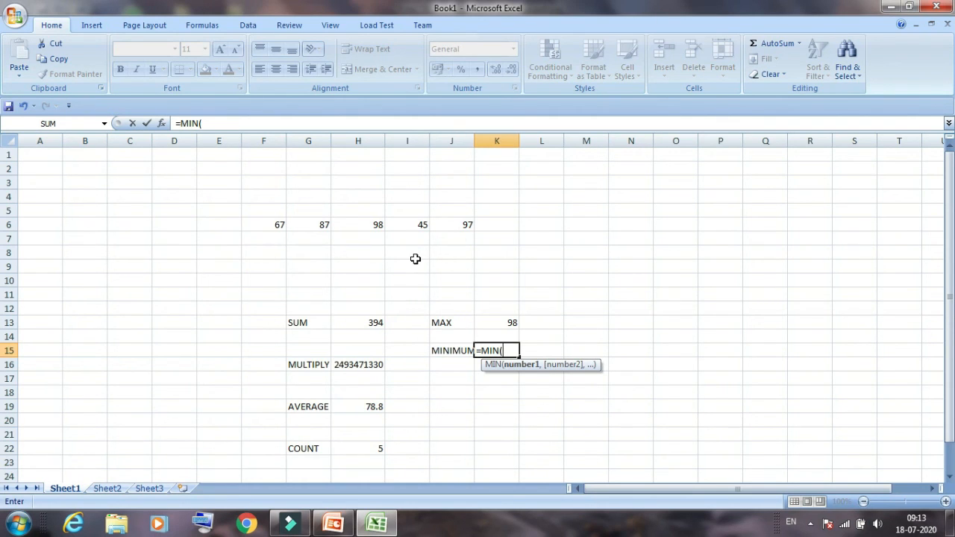
{"action": "type", "text": "F6:J6"}
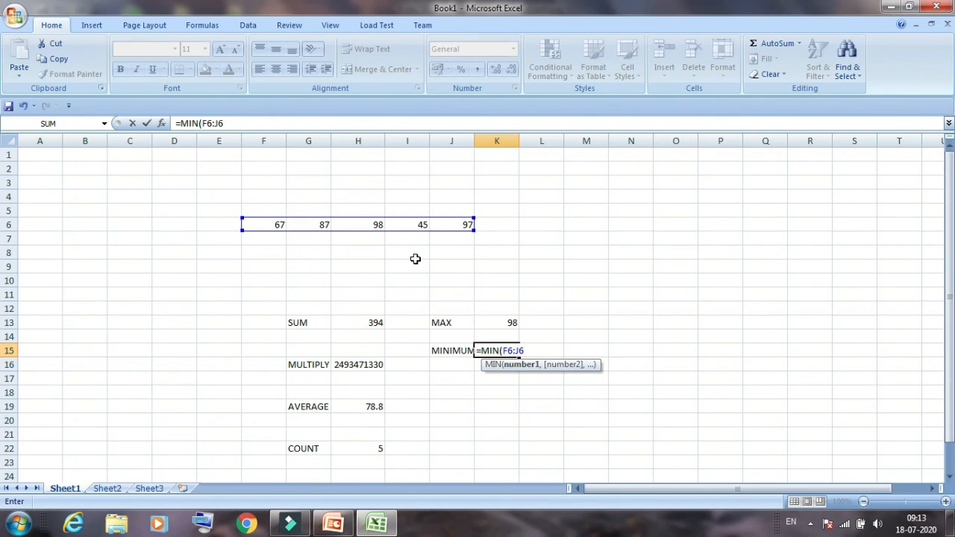
{"action": "type", "text": ")"}
{"action": "key", "text": "Return"}
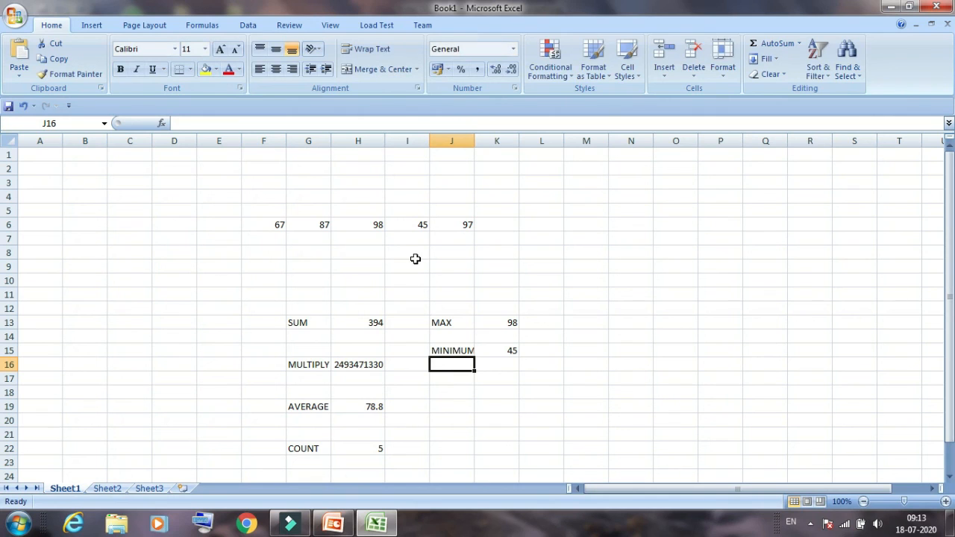